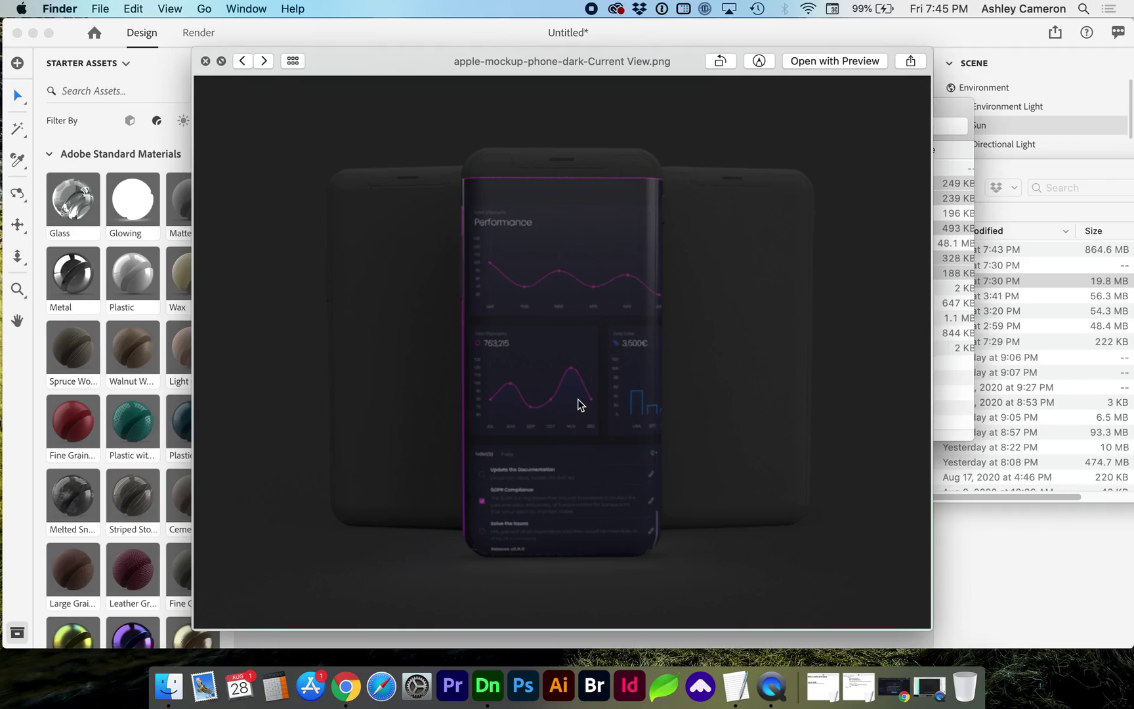
- Look through the rendered device mockup images in the file preview, including the dark, clay, white clay and phone versions
key("Right")
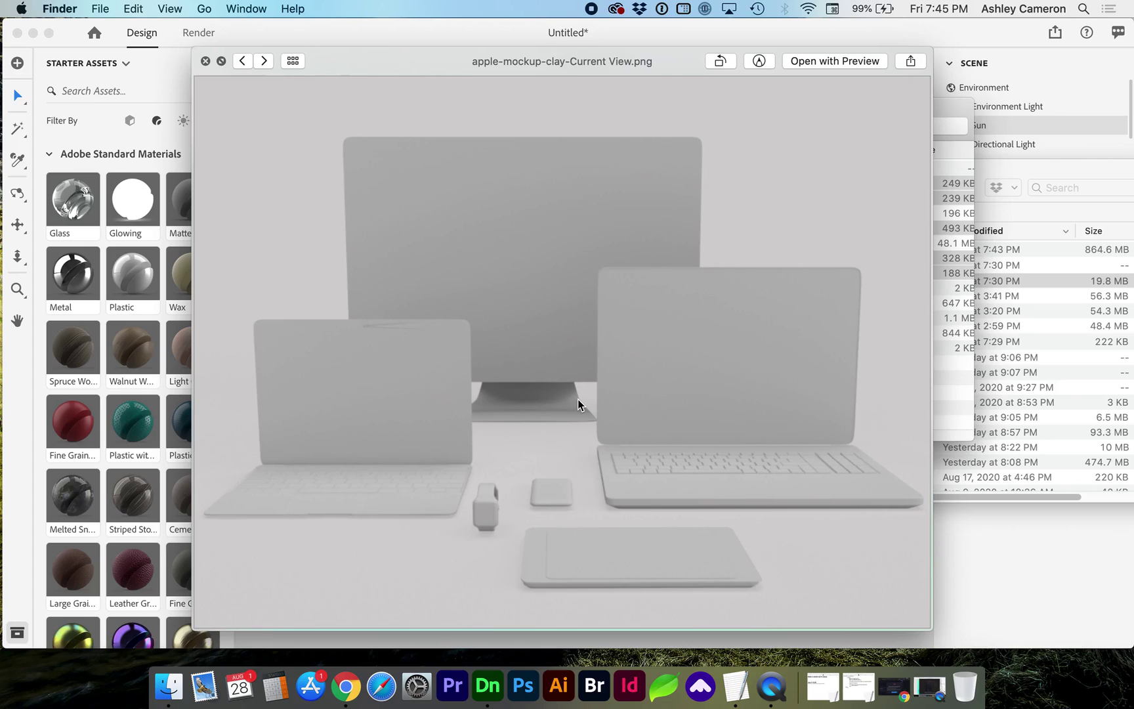
key("Right")
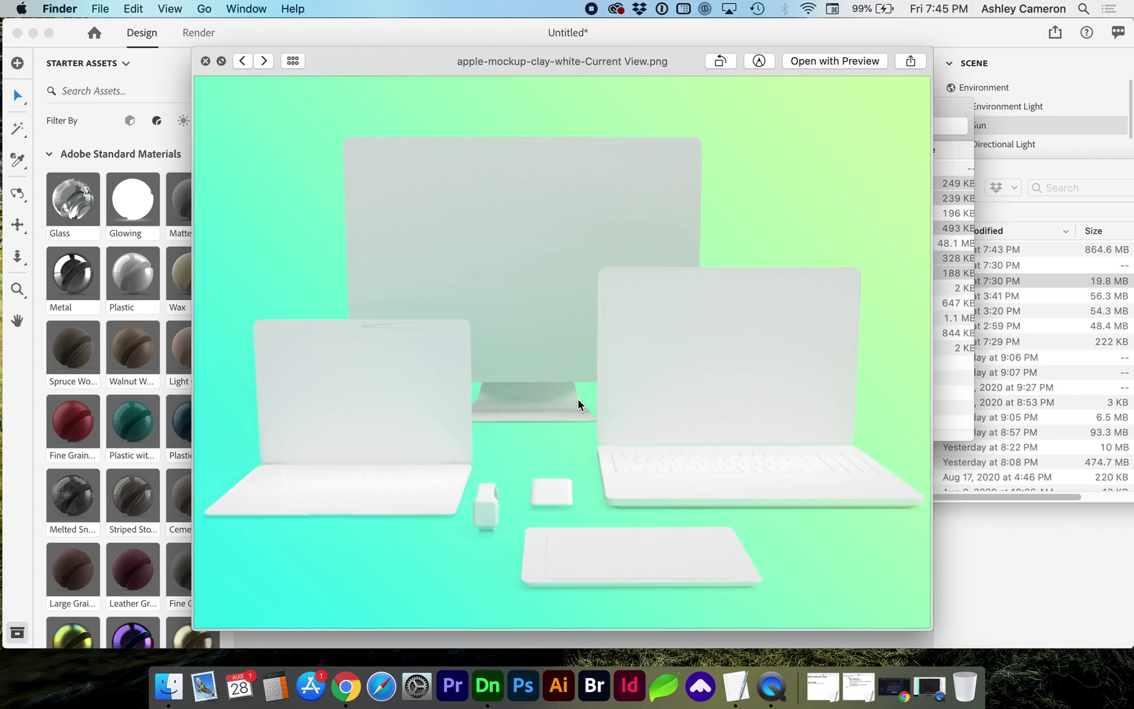
key("Right")
key("Right")
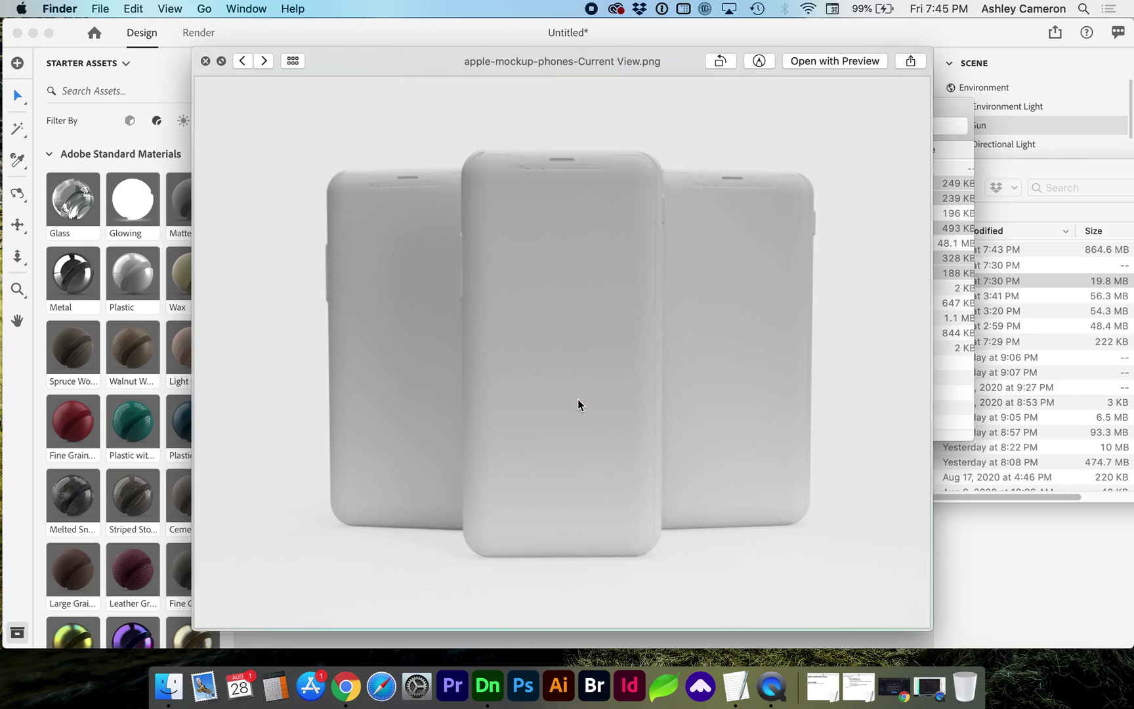
key("space")
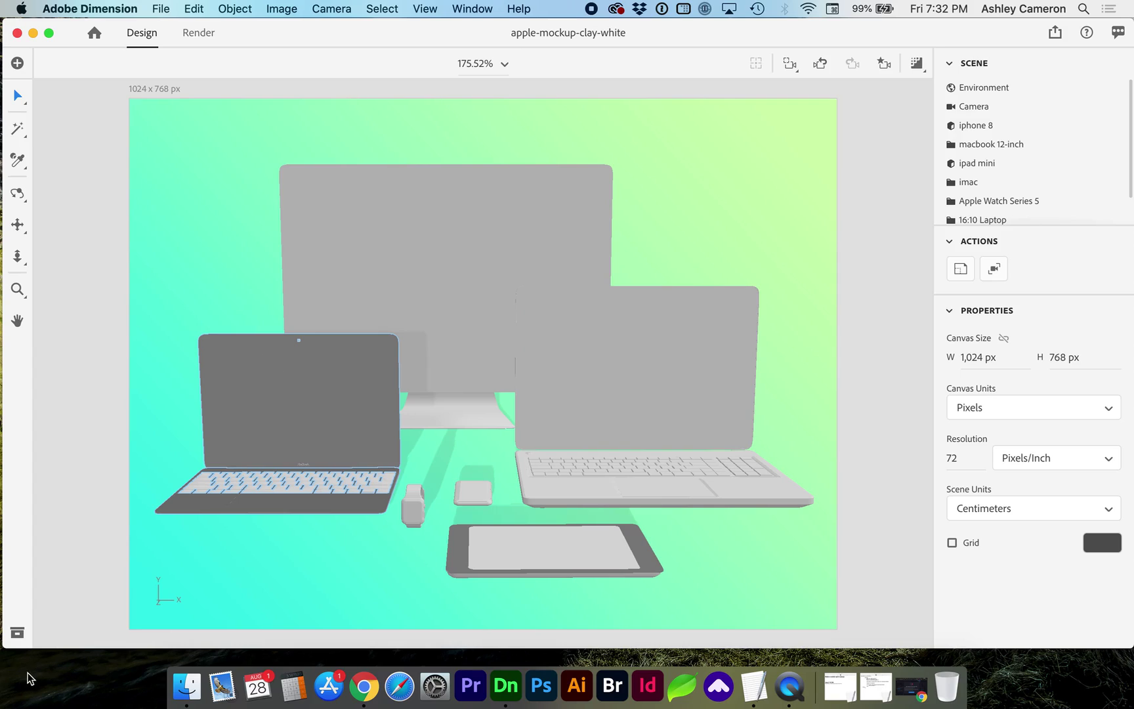
- Show the starter assets and return to the beginning of the list with the basic shapes
left_click(17, 632)
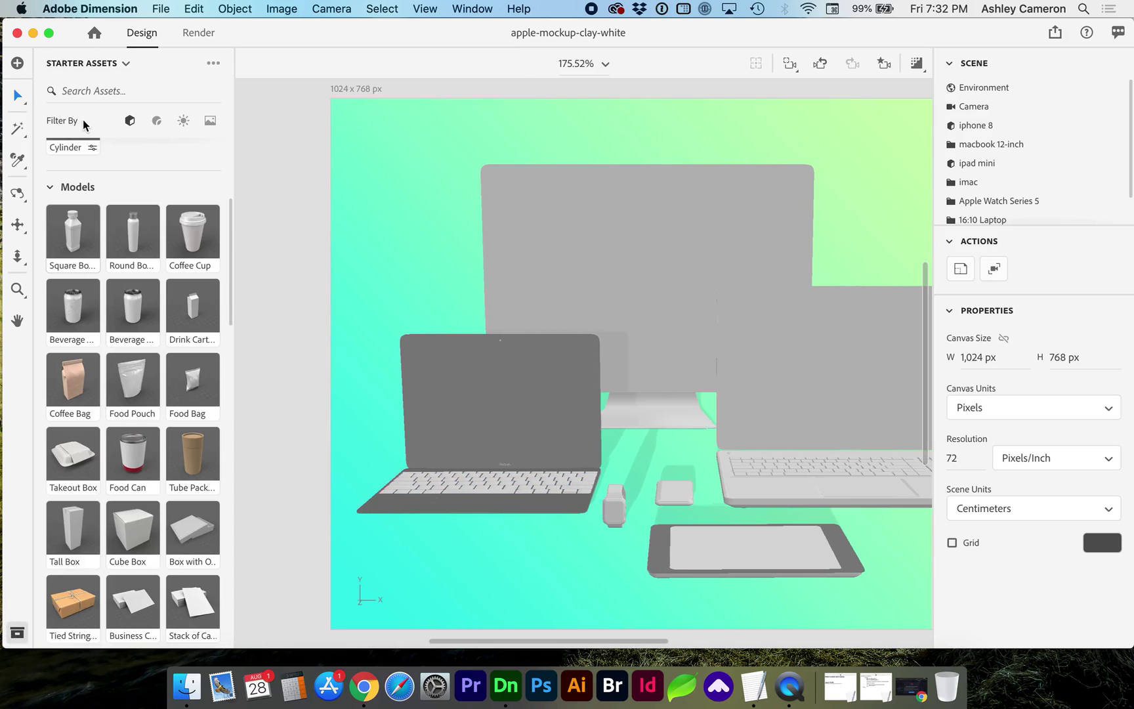
scroll(128, 233, "up", 3)
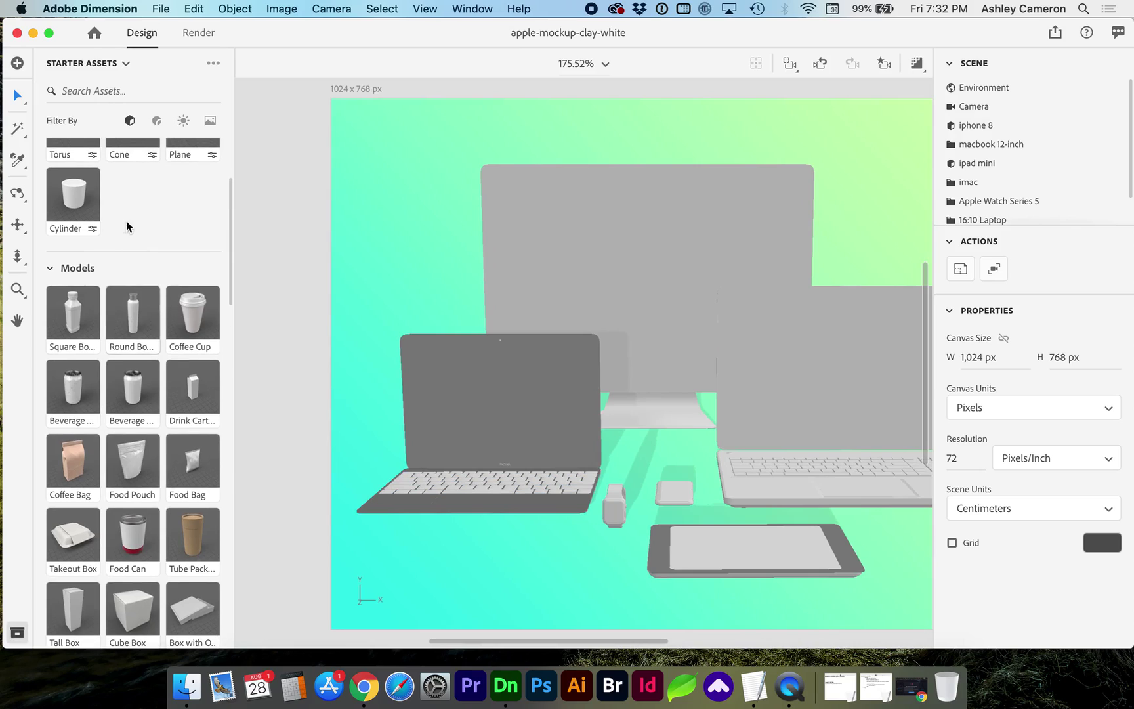
scroll(133, 163, "up", 5)
- Switch to Libraries and browse the models, graphics and colors in the 3D library
left_click(125, 64)
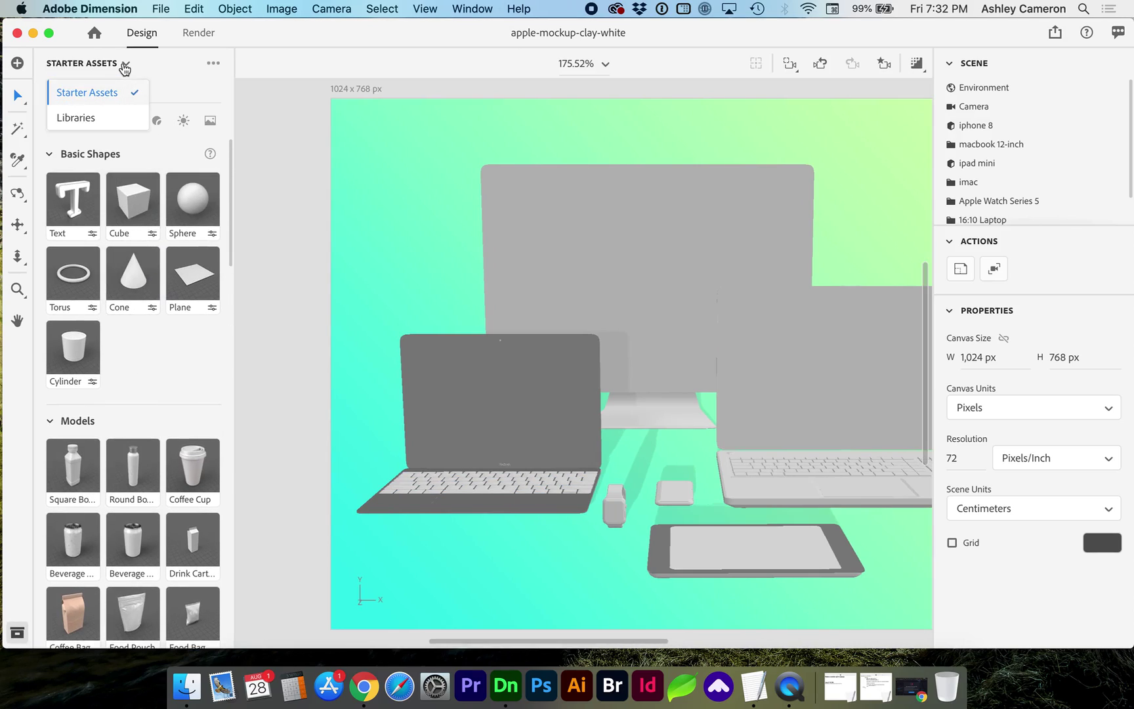
left_click(90, 118)
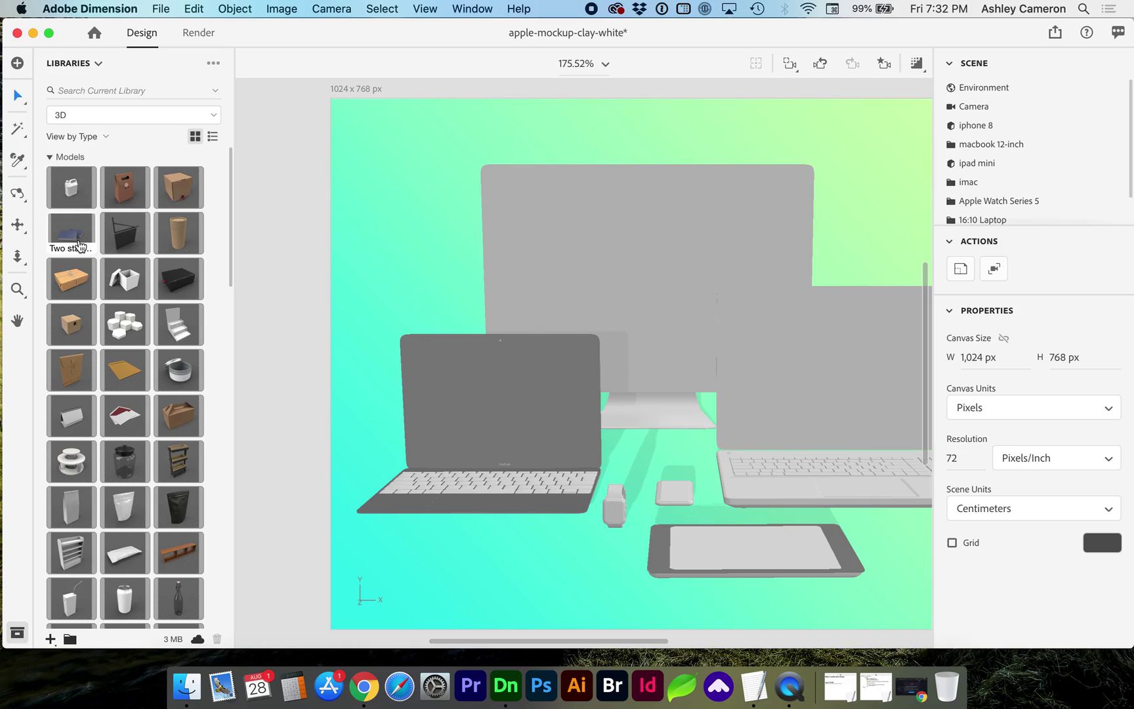
left_click(95, 66)
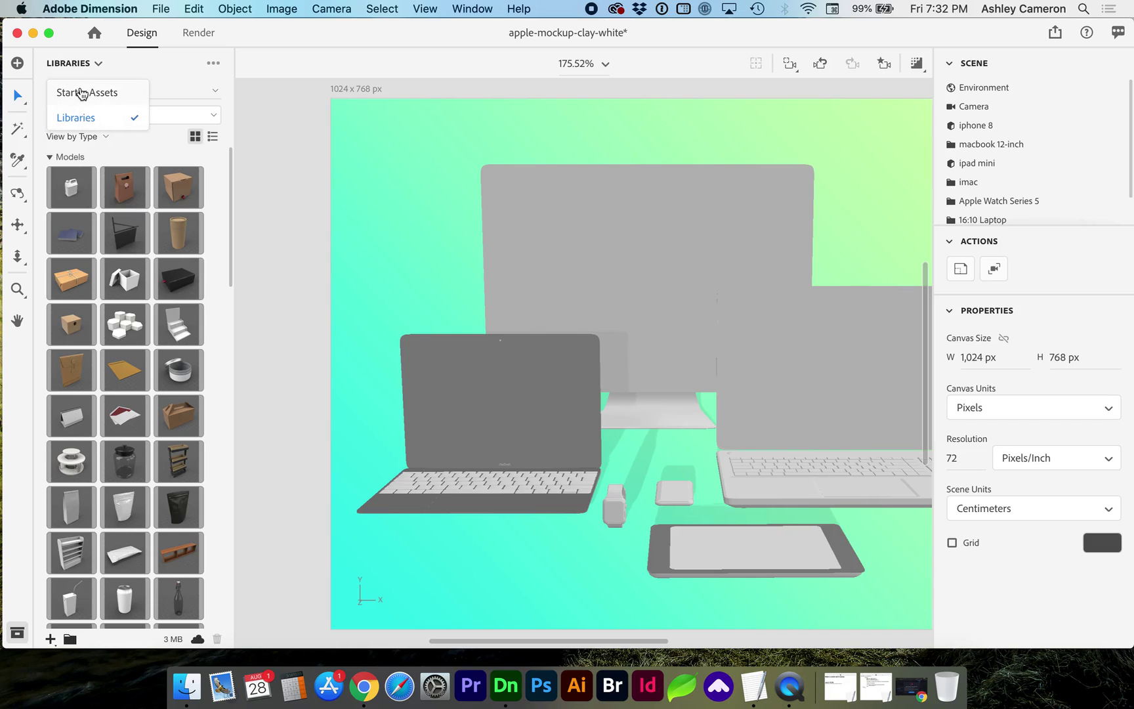
left_click(146, 93)
scroll(144, 328, "down", 5)
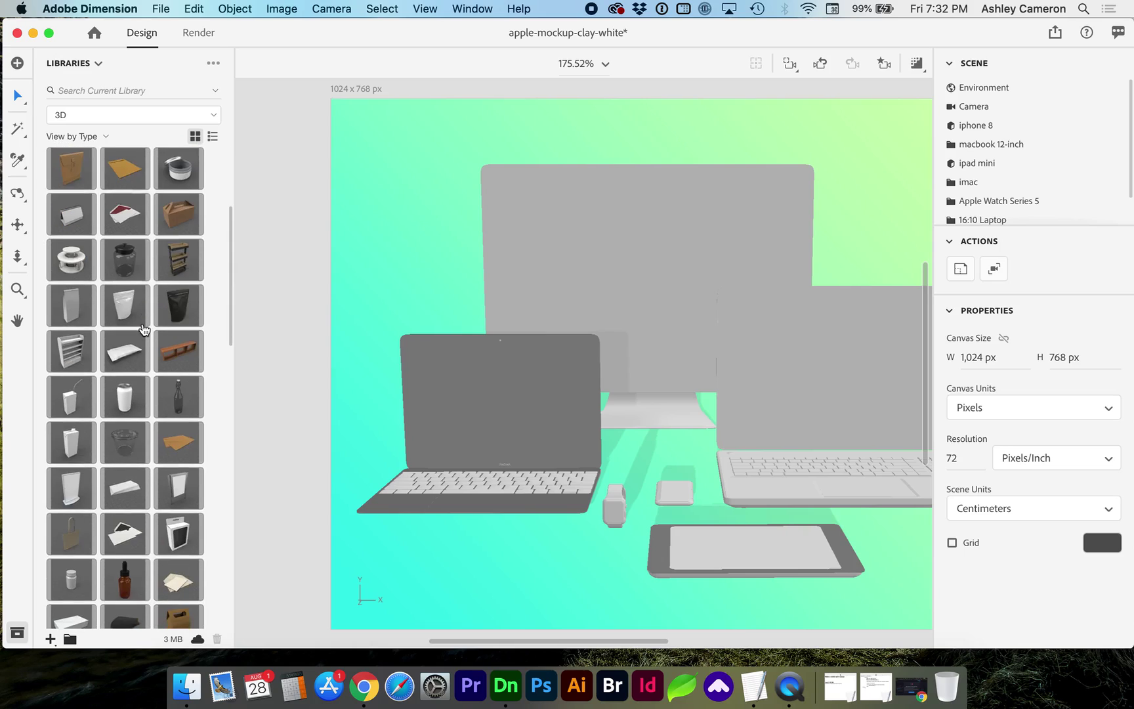
scroll(144, 329, "down", 15)
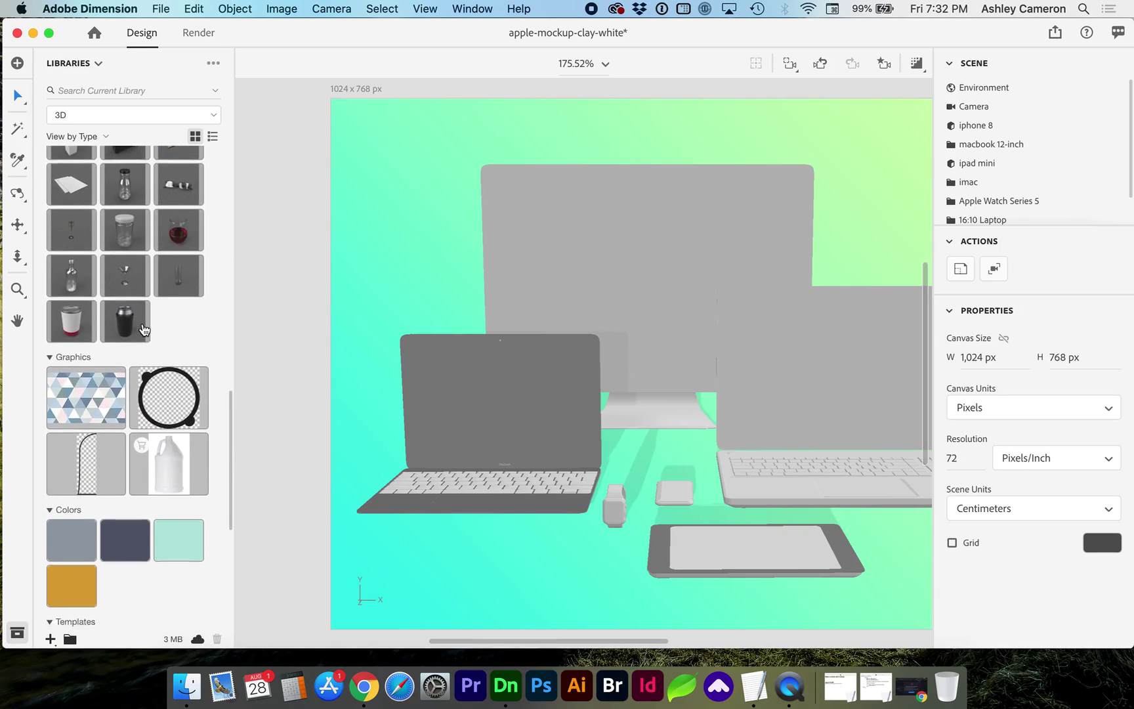
scroll(144, 330, "up", 15)
scroll(145, 330, "down", 3)
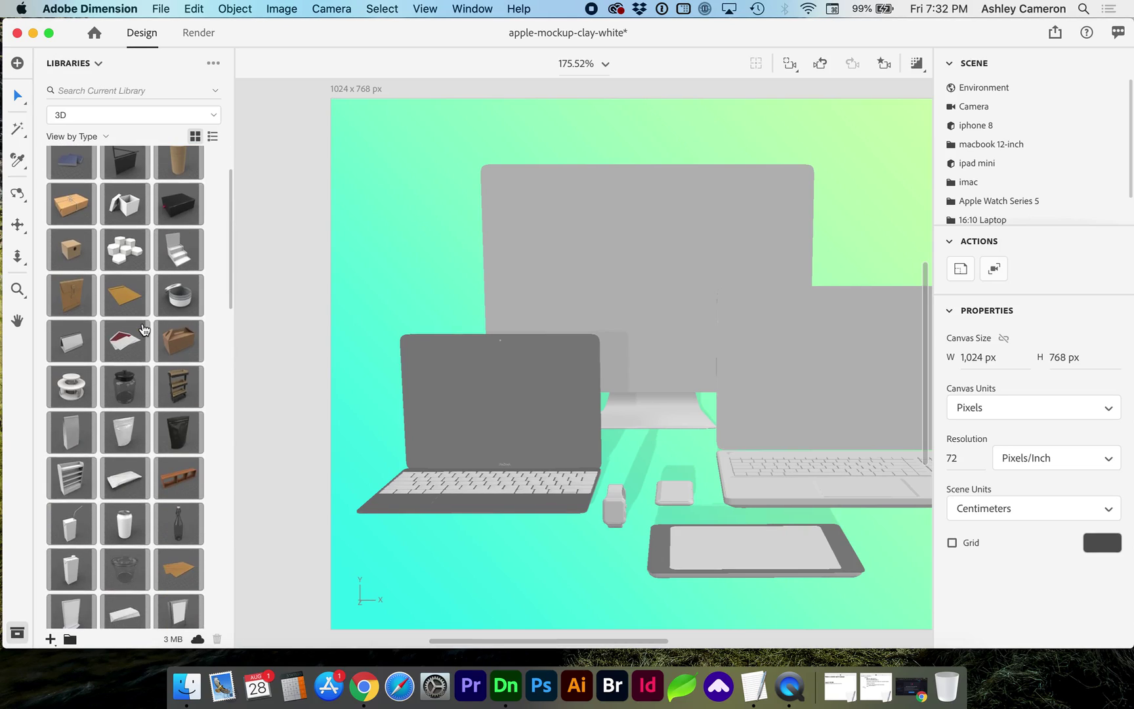
- Return to Starter Assets and find the 16:10 phone, tablet and laptop models
left_click(84, 63)
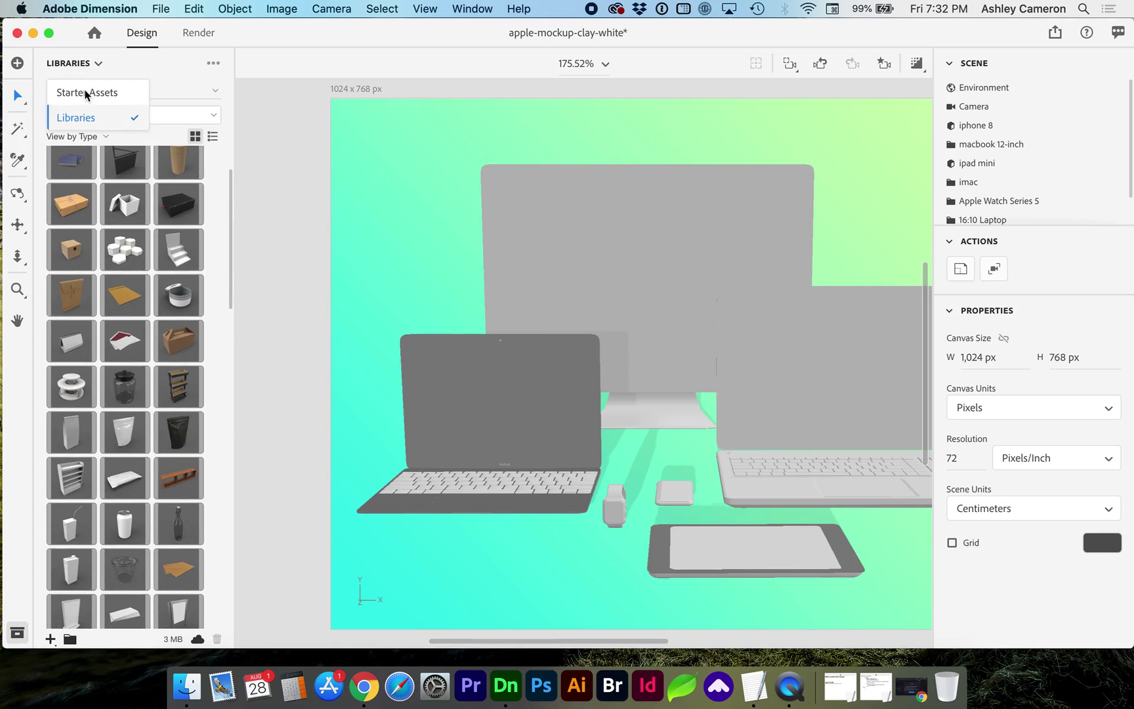
left_click(86, 93)
scroll(148, 430, "down", 20)
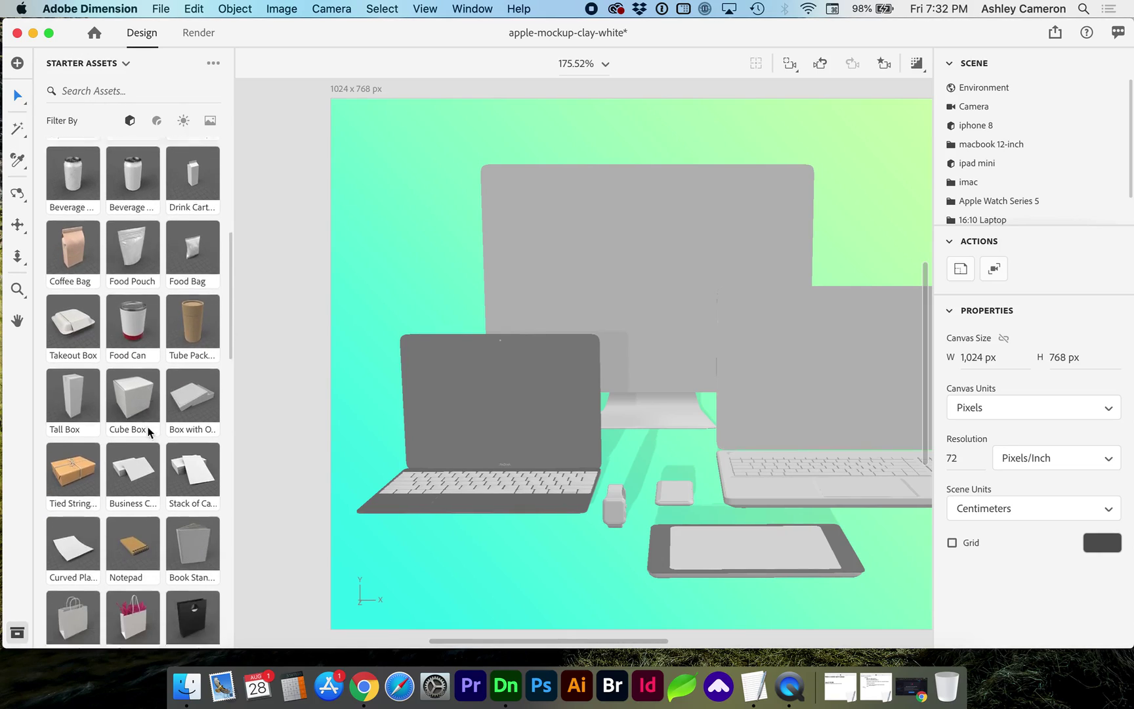
scroll(148, 426, "down", 8)
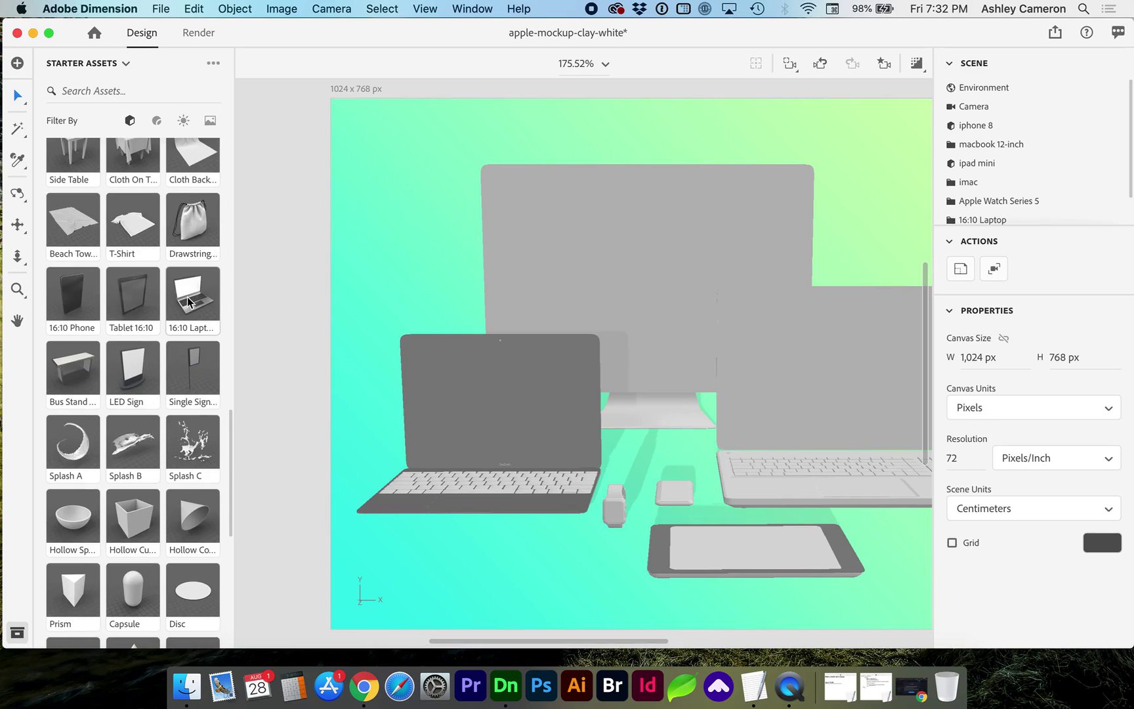
- Create a new document without saving the changes to apple-mockup-clay-white.dn
left_click(161, 9)
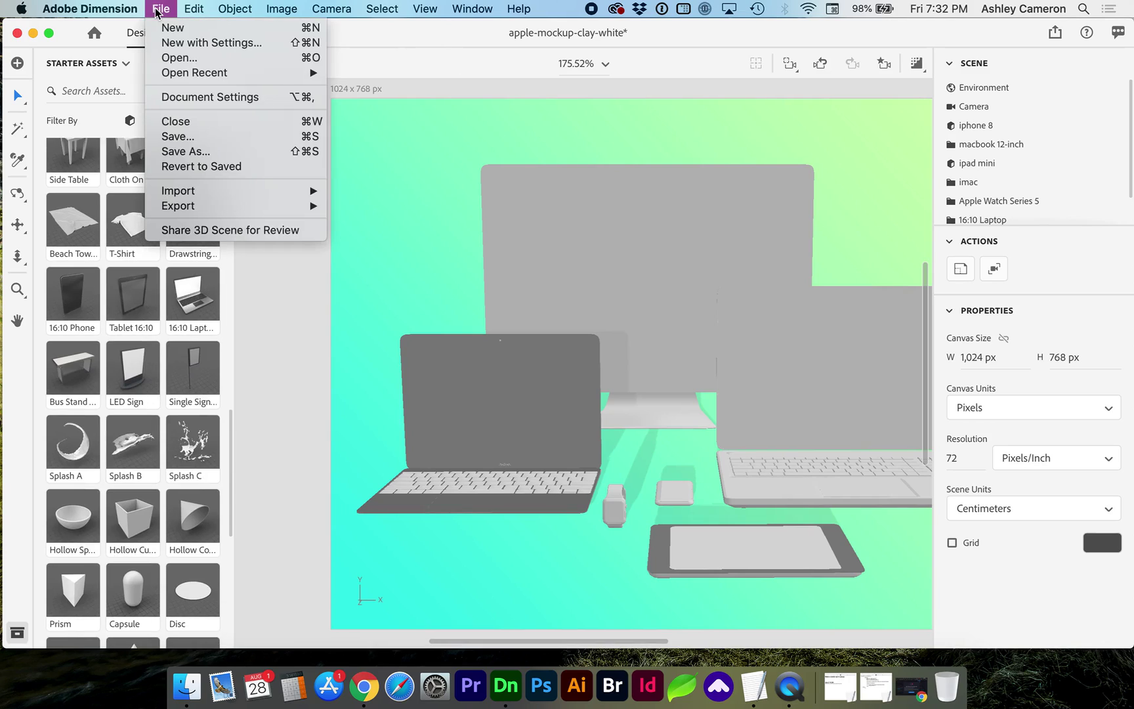
left_click(164, 27)
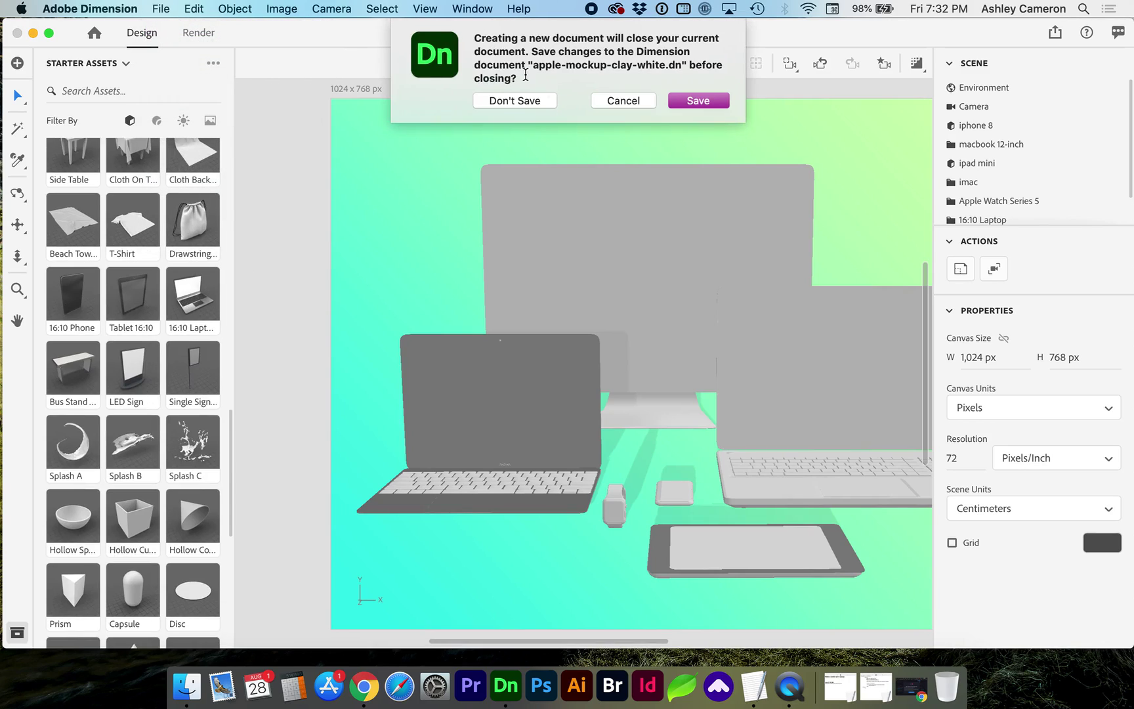
left_click(535, 101)
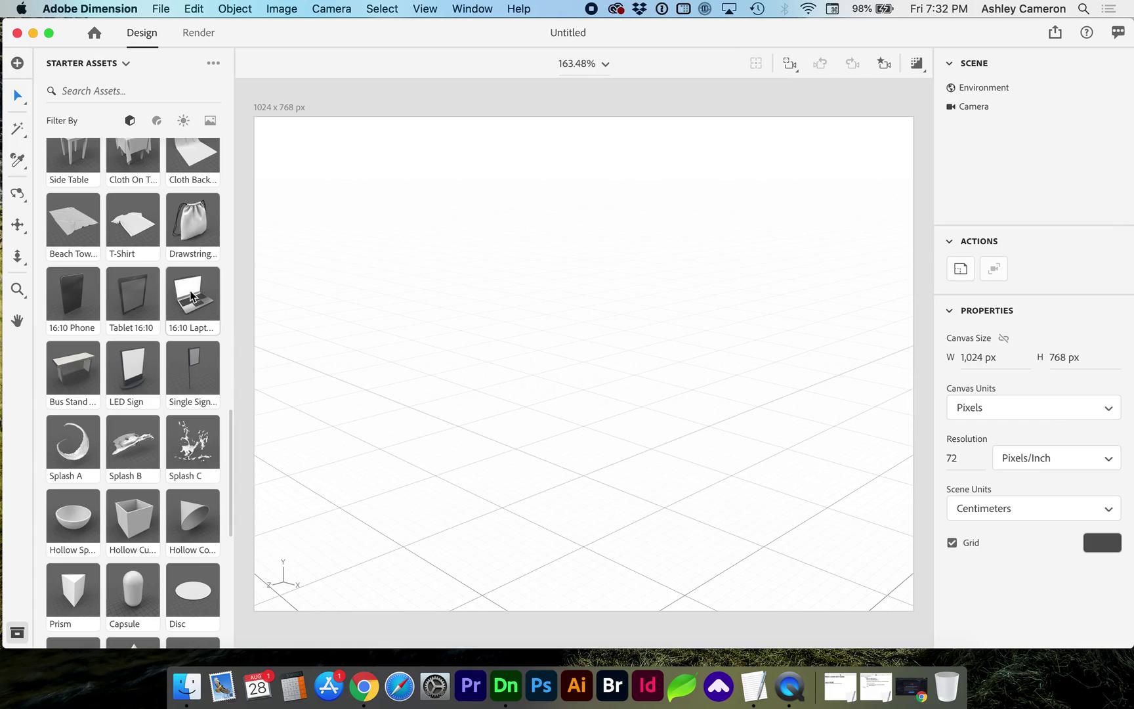
- Place the 16:10 Laptop, Tablet 16:10 and 16:10 Phone starter models in the empty scene
left_click_drag(191, 297, 504, 364)
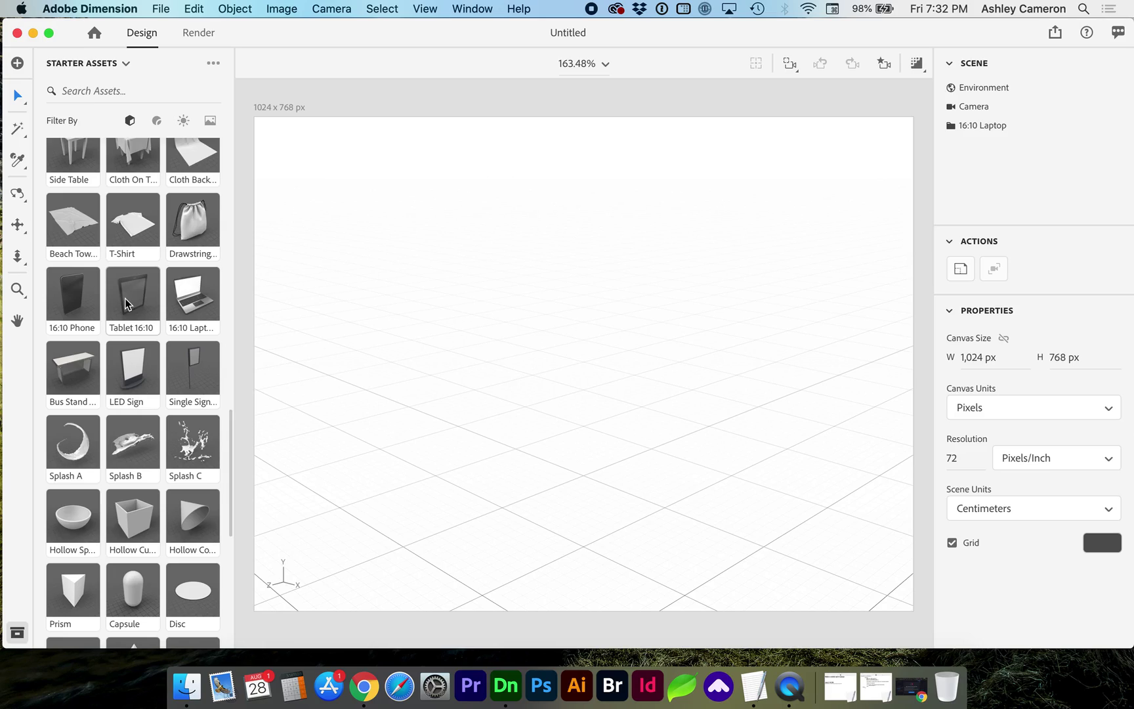
left_click_drag(124, 298, 438, 371)
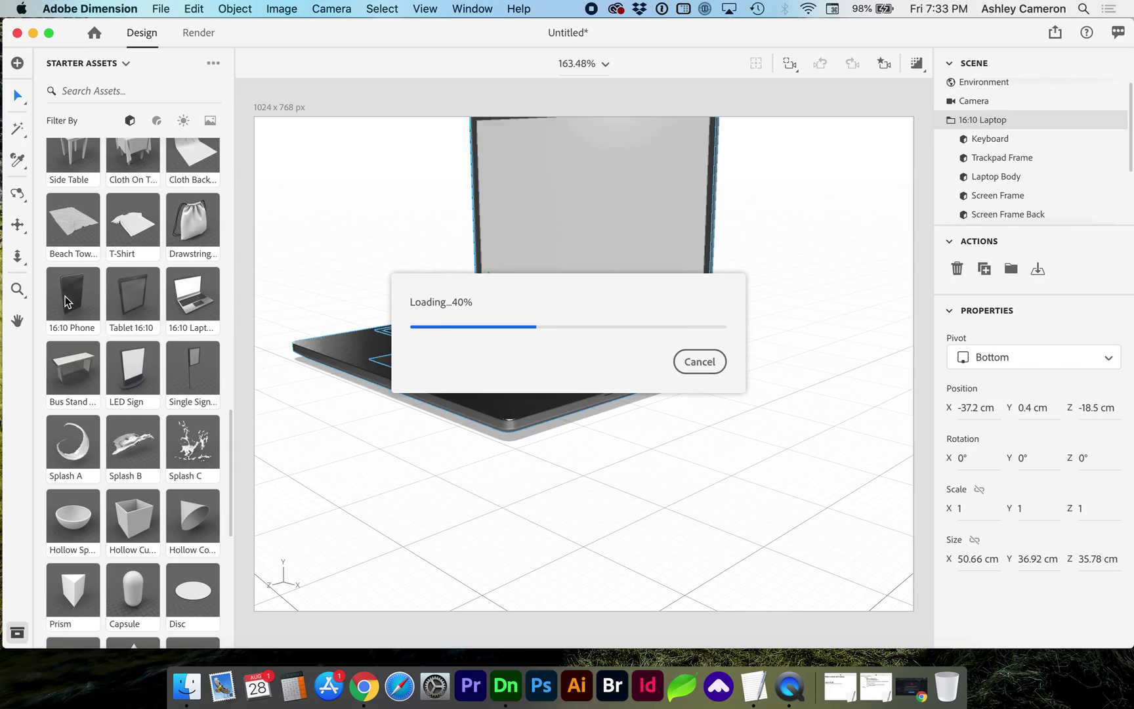
left_click_drag(67, 296, 449, 443)
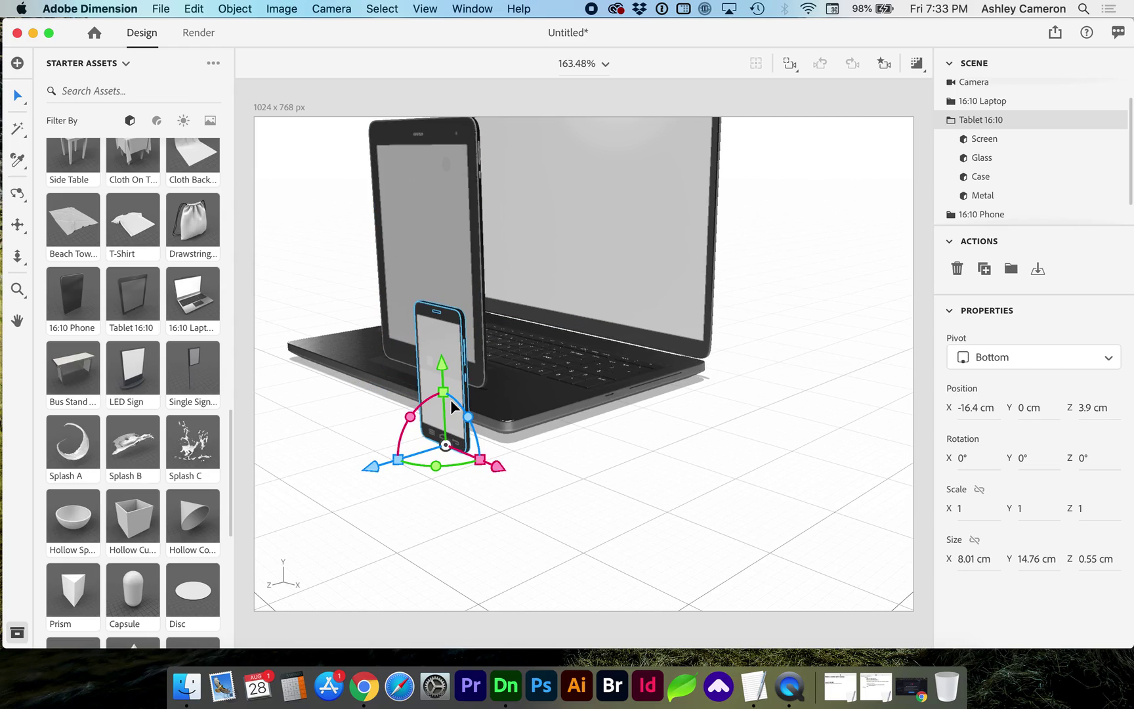
- Orbit, pan and dolly the camera to frame all three devices from the front
key("1")
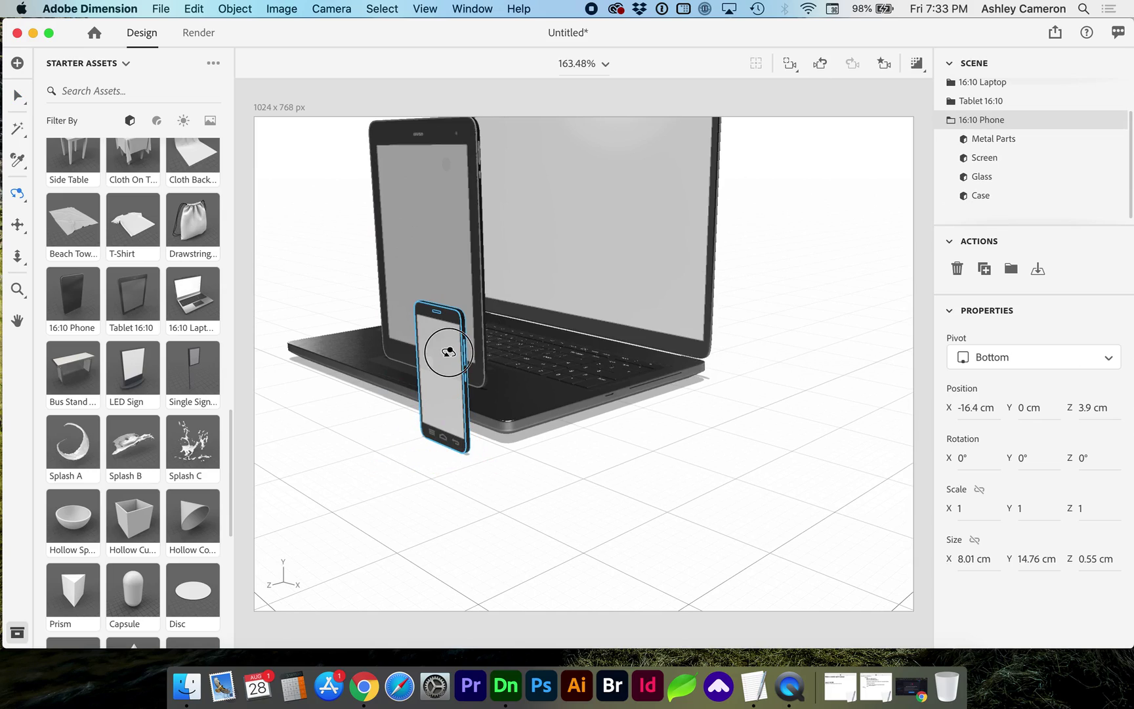
left_click_drag(441, 346, 579, 387)
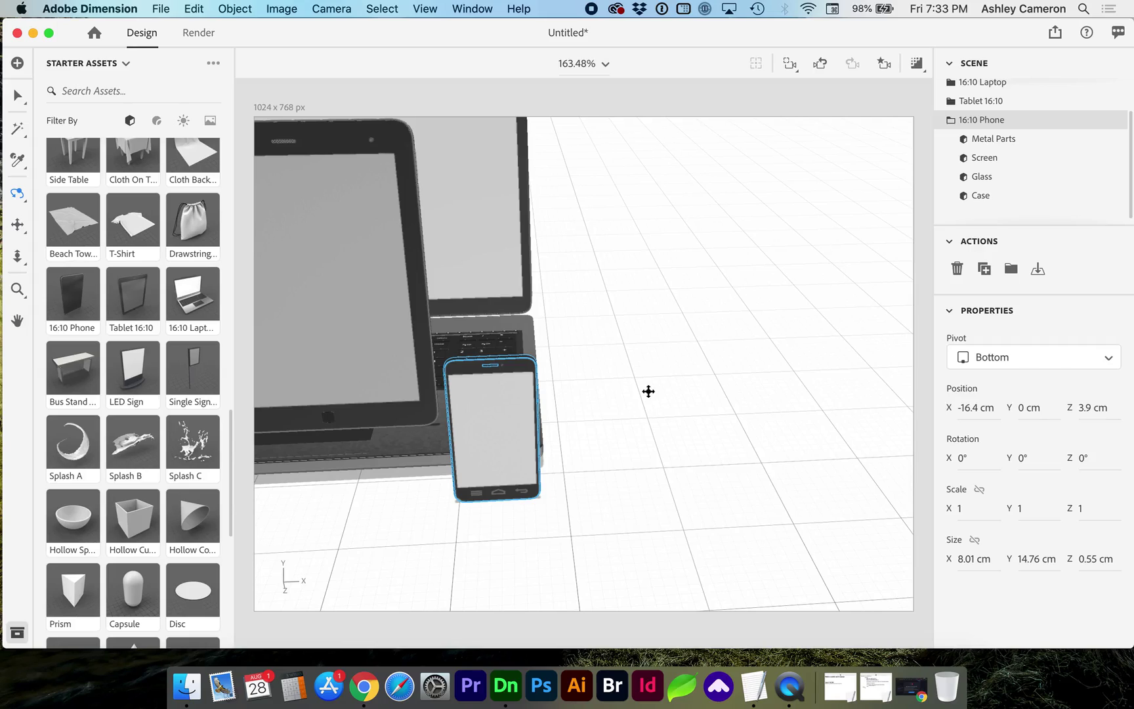
key("2")
left_click_drag(417, 428, 680, 412)
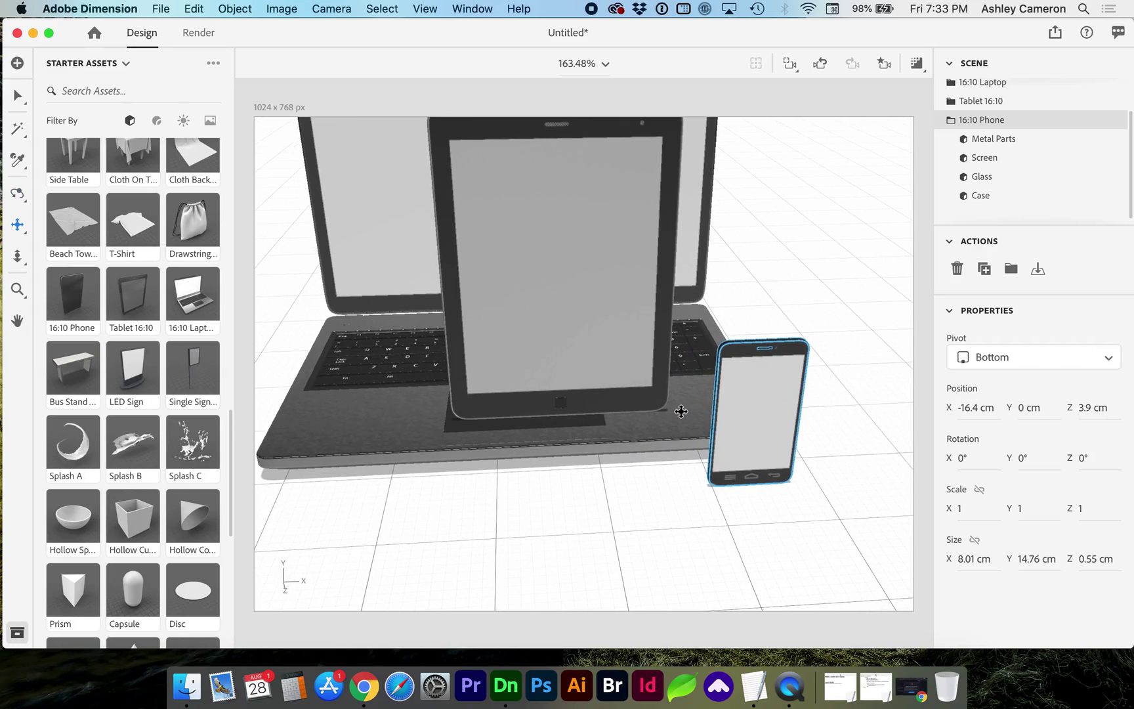
key("3")
mouse_move(547, 455)
left_mouse_down()
mouse_move(549, 476)
mouse_move(540, 449)
mouse_move(537, 489)
mouse_move(524, 474)
mouse_move(529, 447)
left_mouse_up()
- Lay the tablet flat in front of the laptop, rotated 90°, -180°, 90° and positioned at about X -65.8 cm, Z 21.5 cm
left_click(971, 102)
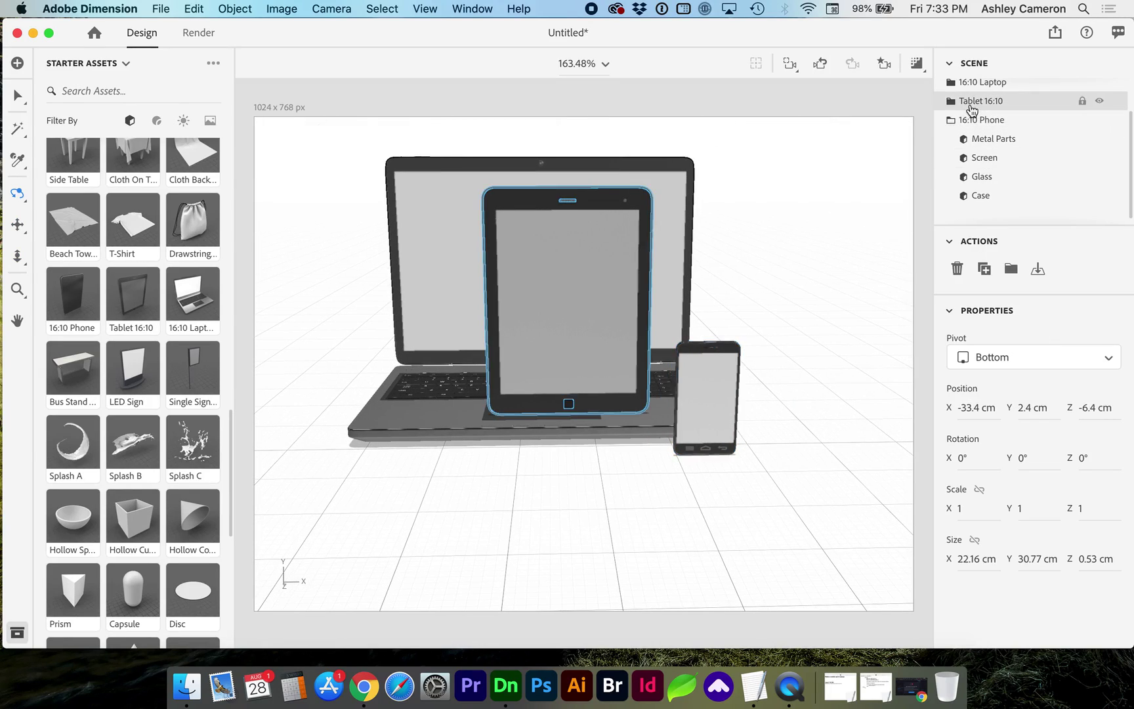
key("v")
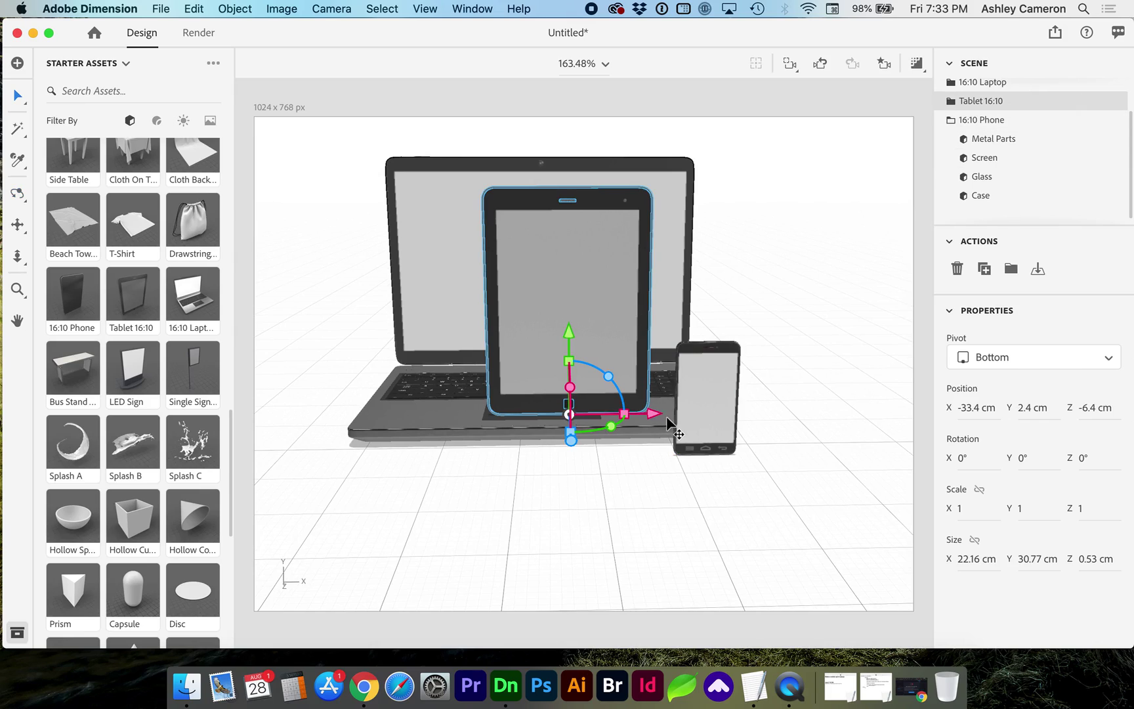
left_click_drag(656, 414, 362, 401)
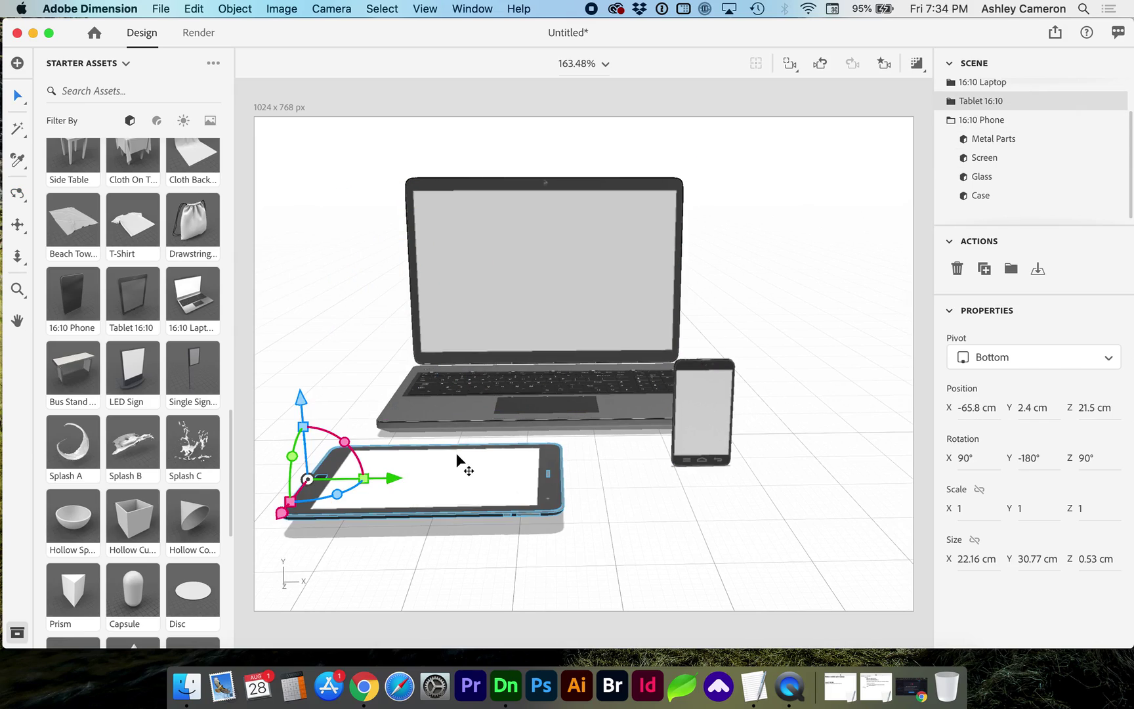
- Adjust the camera framing so the laptop, flat tablet and phone sit closer to the middle of the canvas
key("1")
left_click_drag(463, 453, 507, 445)
key("3")
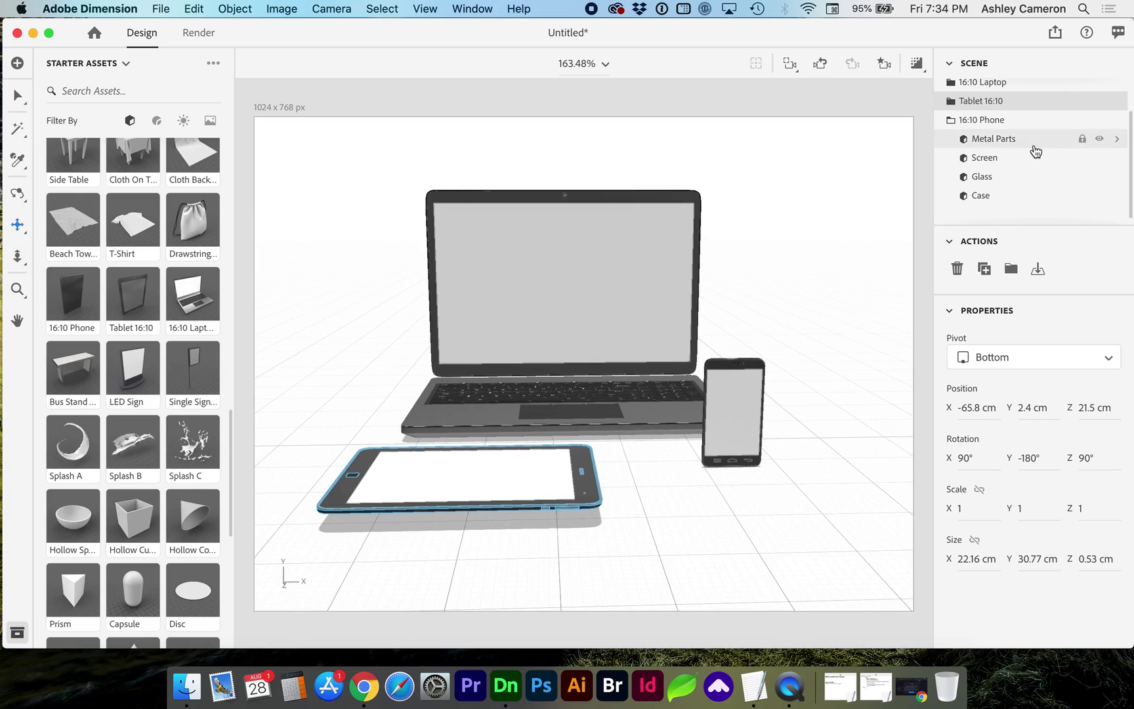
- Change the environment's background color to light blue, RGB 101, 207, 240
scroll(1035, 147, "up", 2)
left_click(1010, 90)
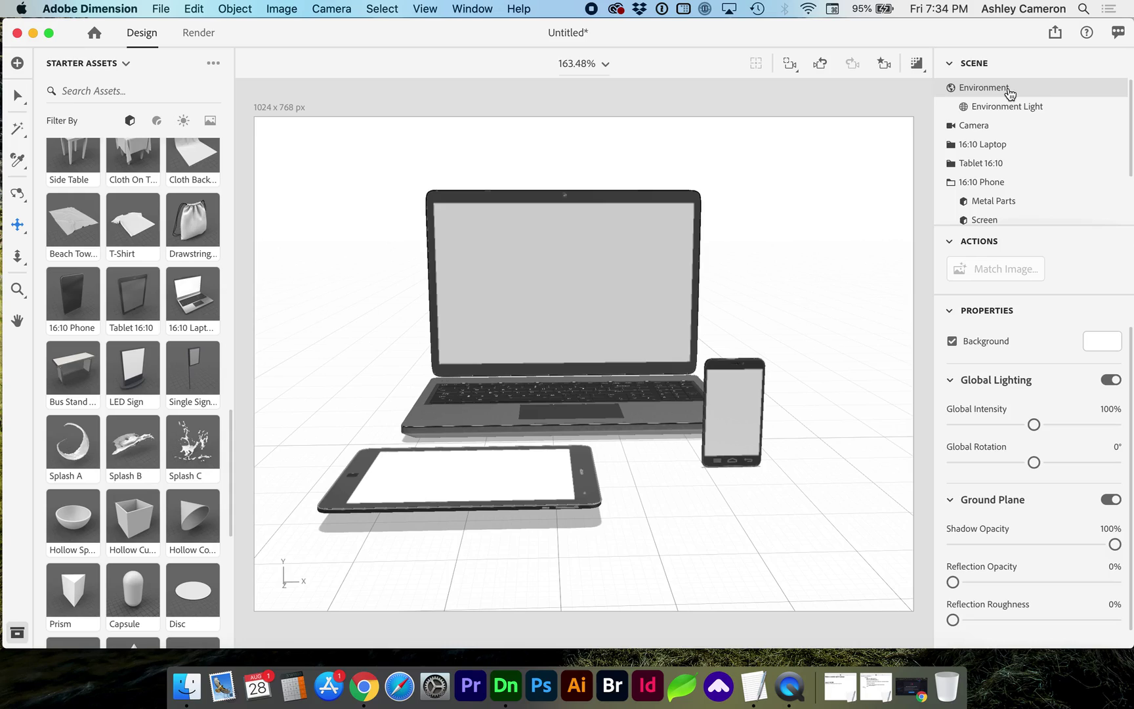
left_click(1102, 342)
left_click(983, 253)
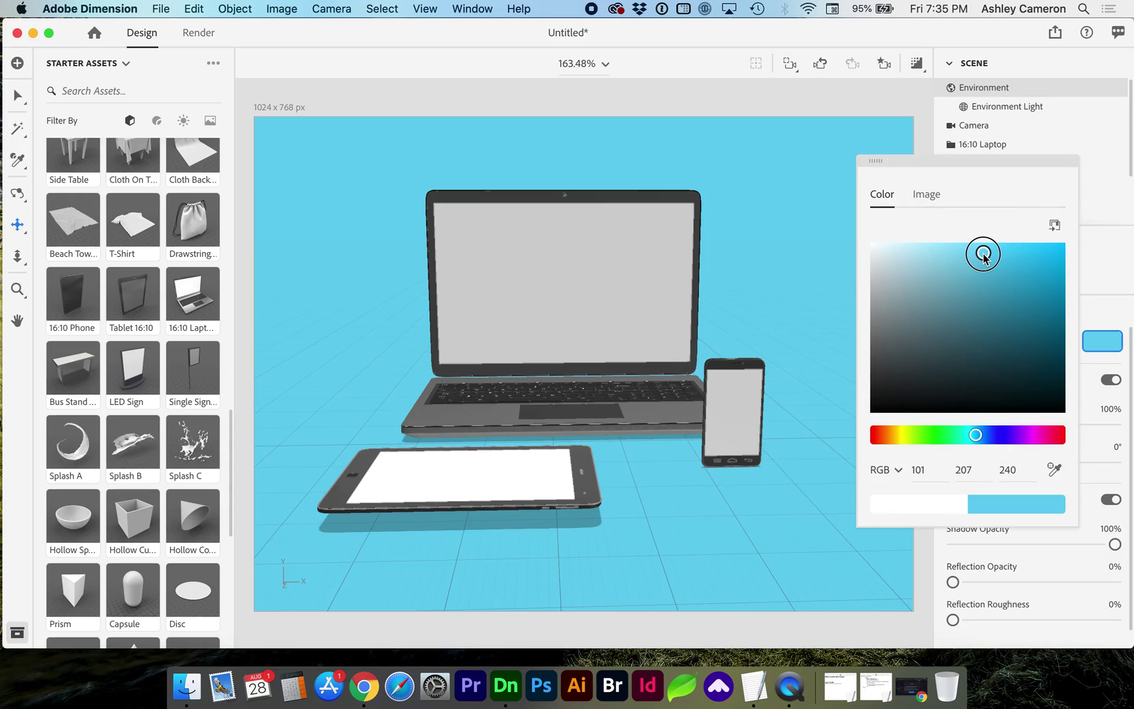
left_click(1083, 399)
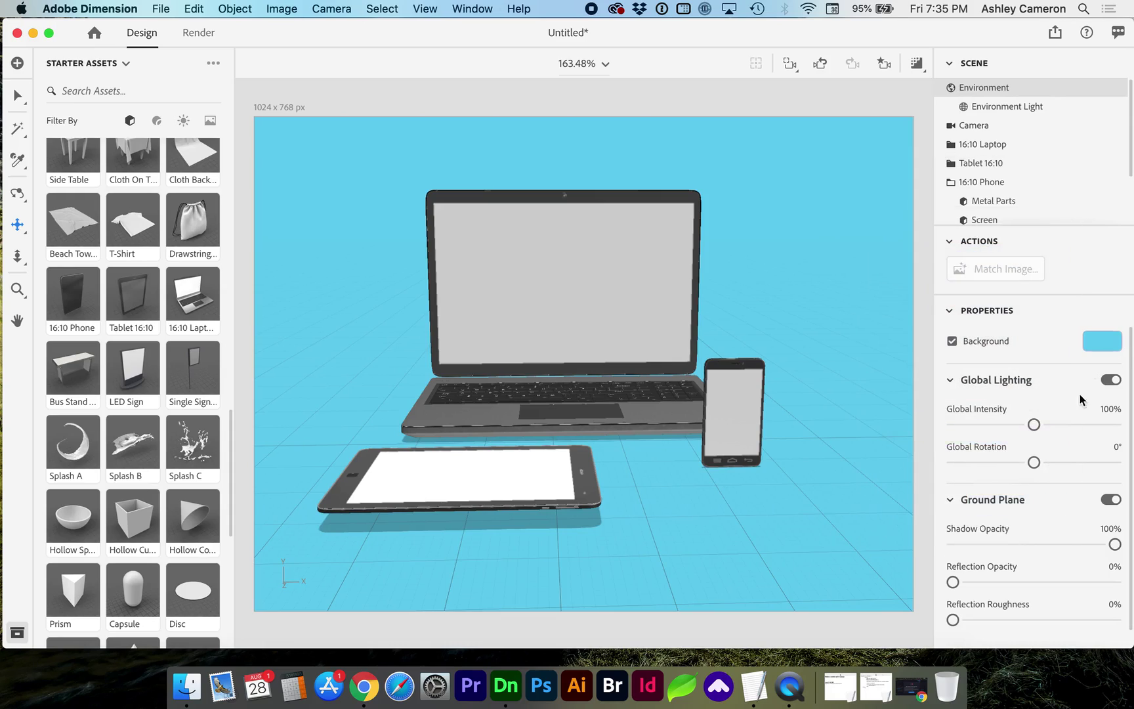
- Select the 1024 x 768 px canvas and turn off its grid
scroll(1078, 443, "down", 1)
scroll(1078, 442, "up", 1)
left_click(271, 110)
key("v")
left_click(291, 107)
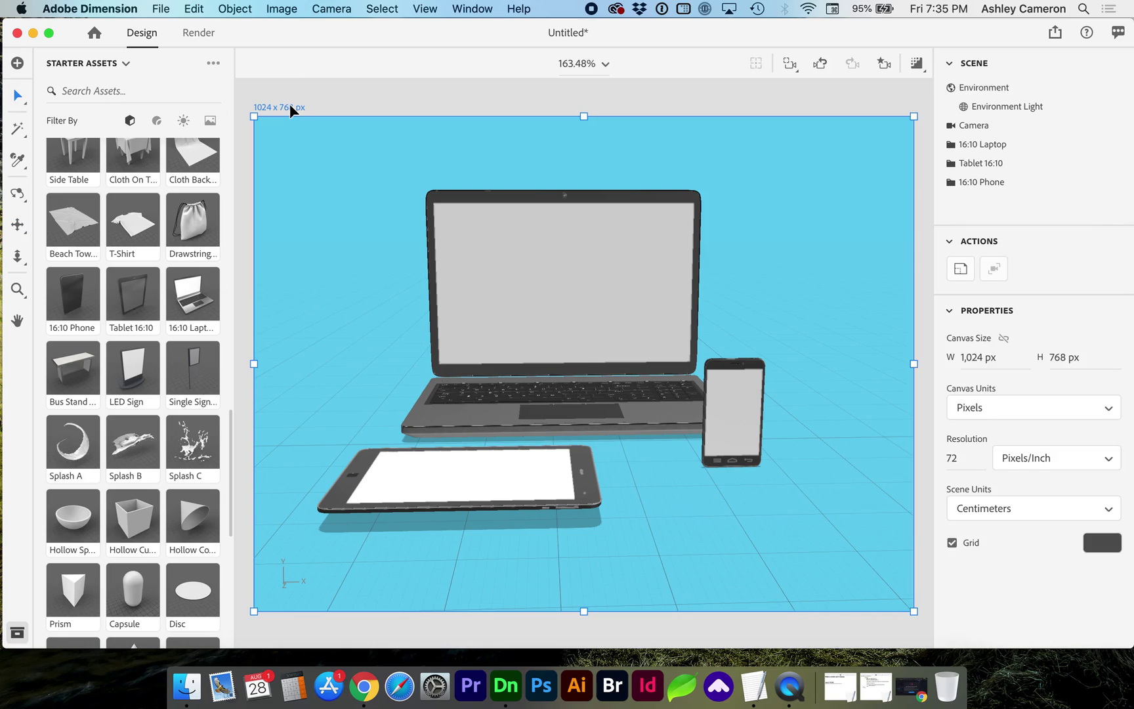
left_click(953, 544)
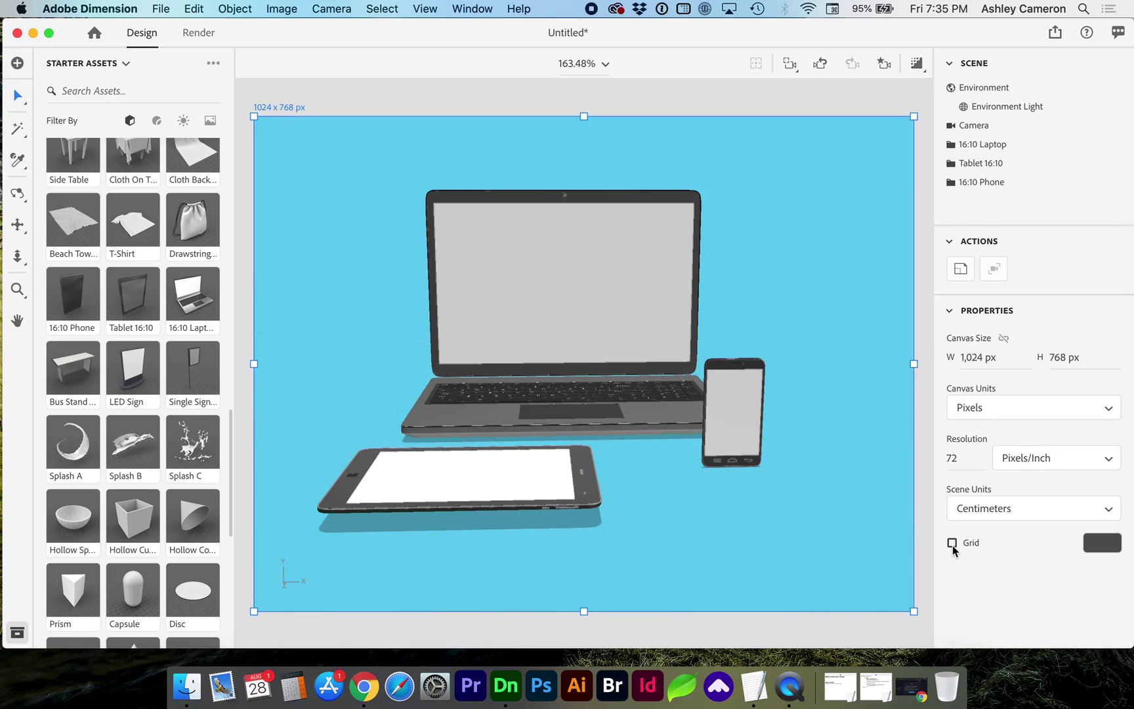
- Apply the Matte standard material to the laptop, tablet and phone together
left_click(987, 146)
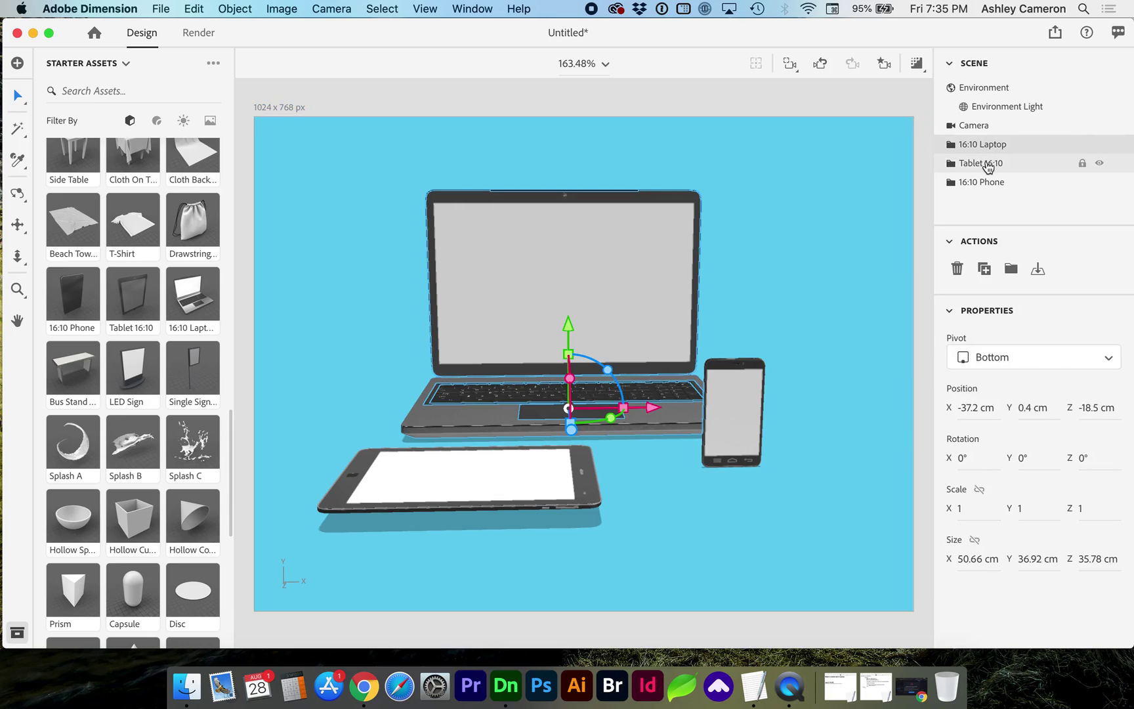
left_click(988, 164, "shift")
left_click(984, 183, "shift")
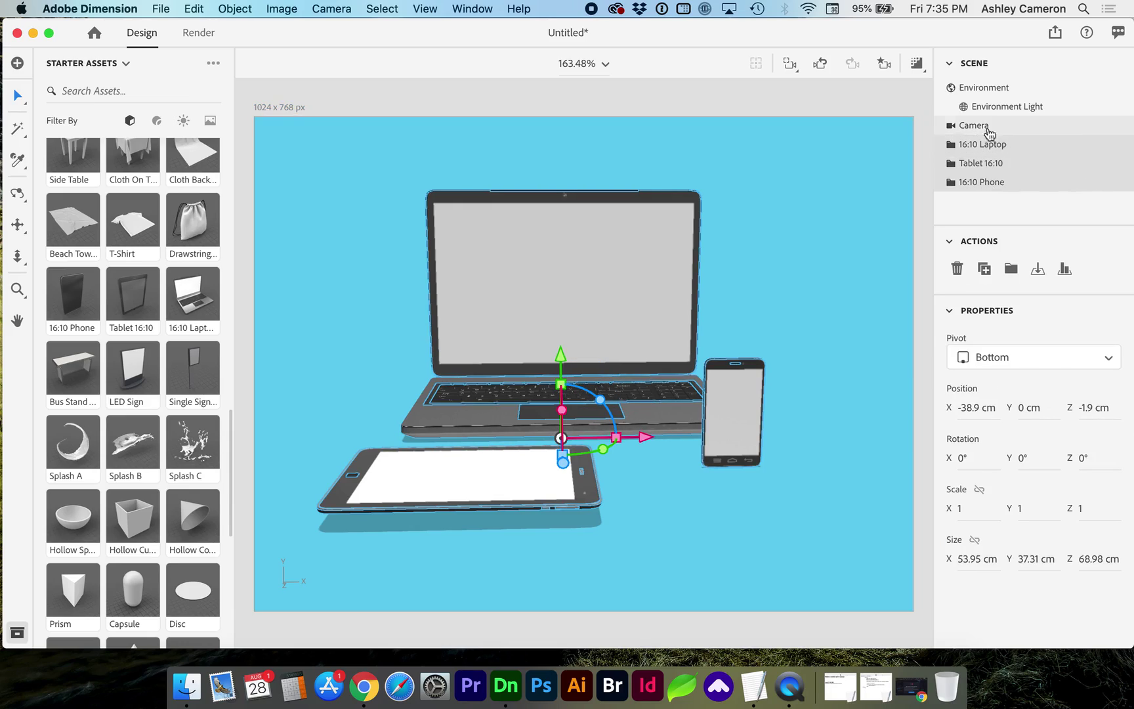
left_click(157, 121)
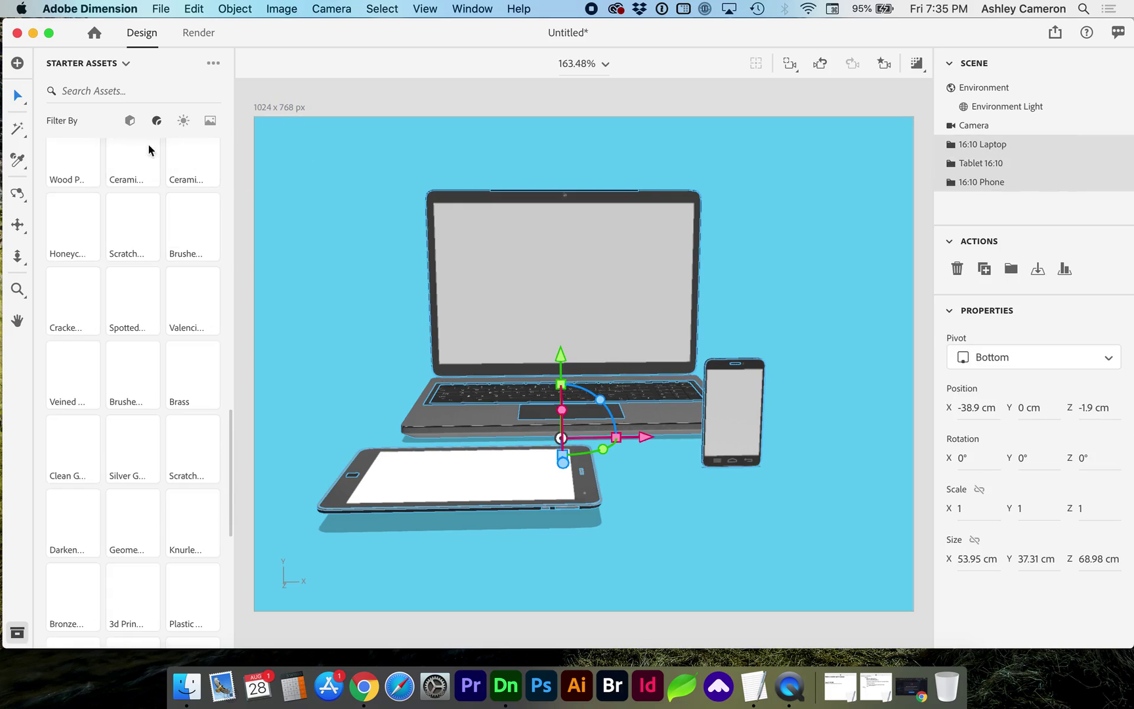
scroll(138, 216, "up", 10)
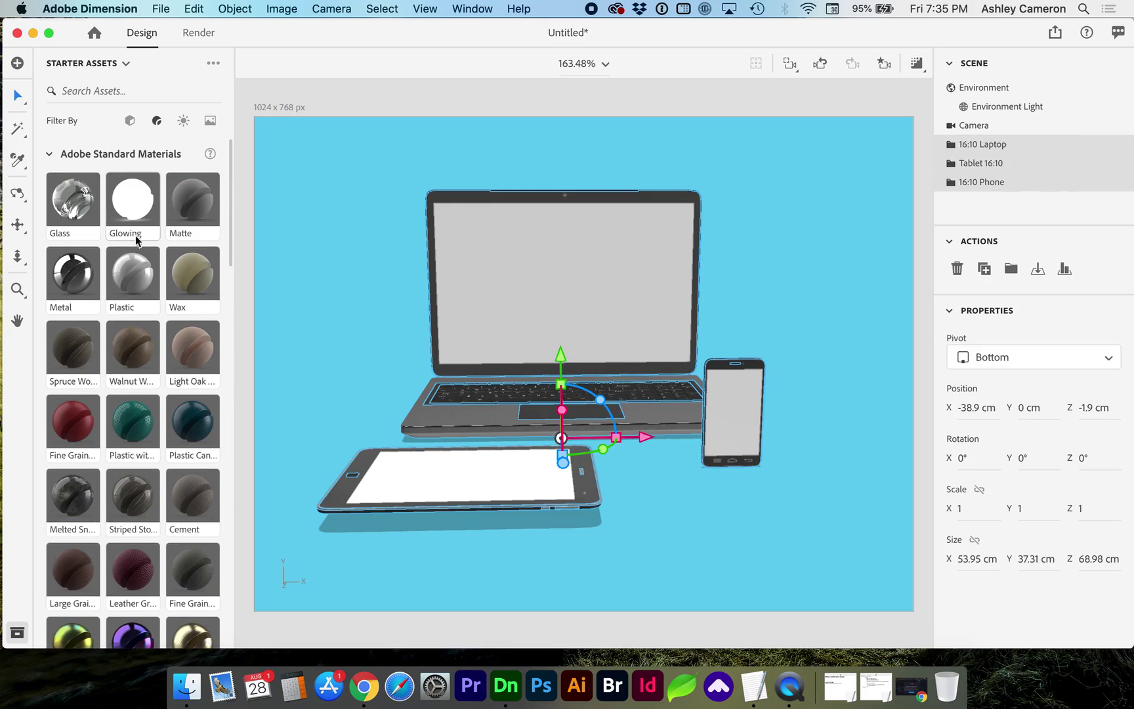
left_click(194, 212)
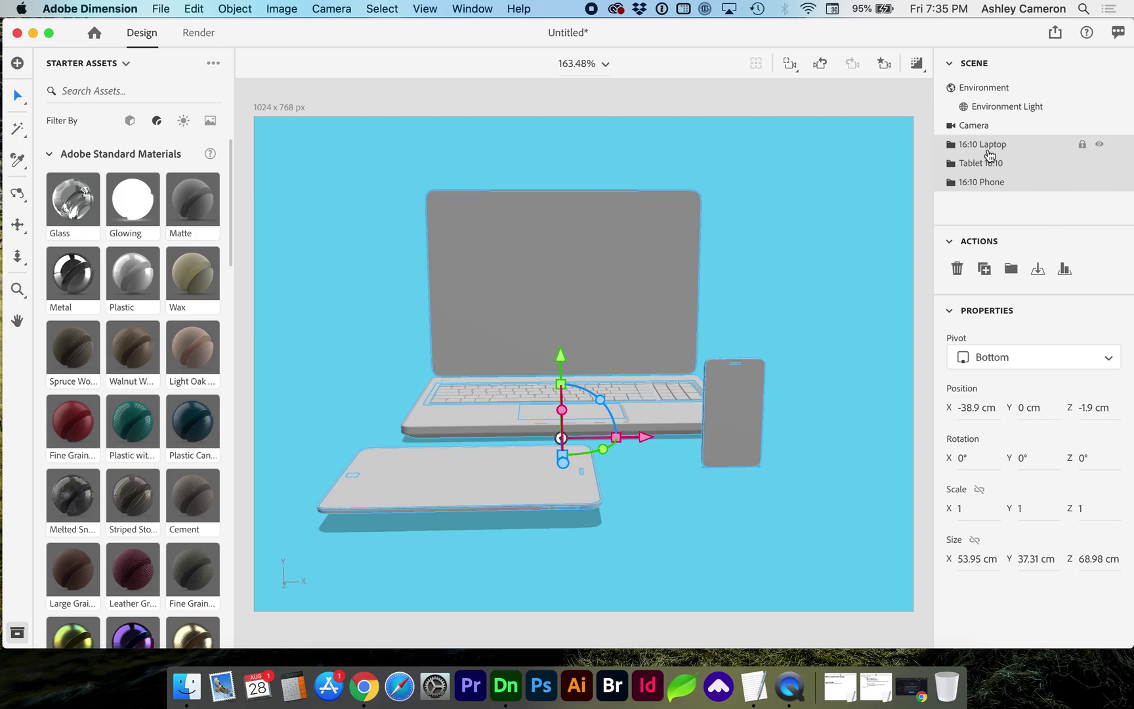
- Change the base color of the Matte material shared by all devices to near-white, editing it through the laptop's Keyboard part
left_click(953, 146)
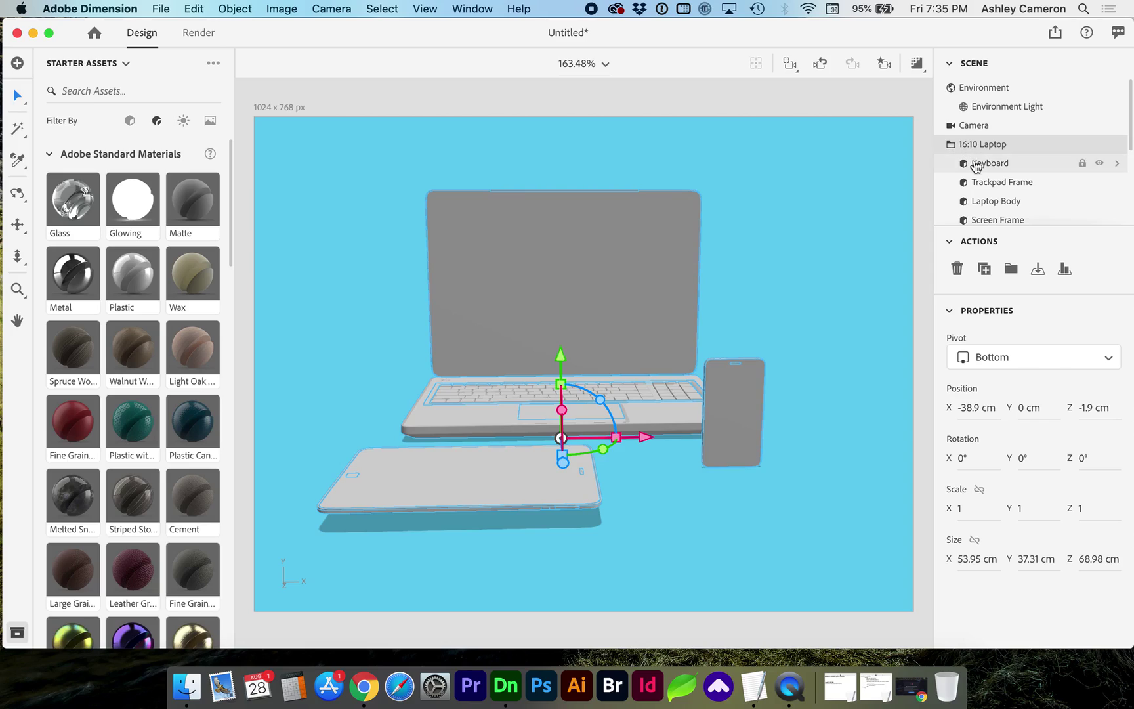
left_click(952, 147)
left_click(951, 148)
left_click(984, 145)
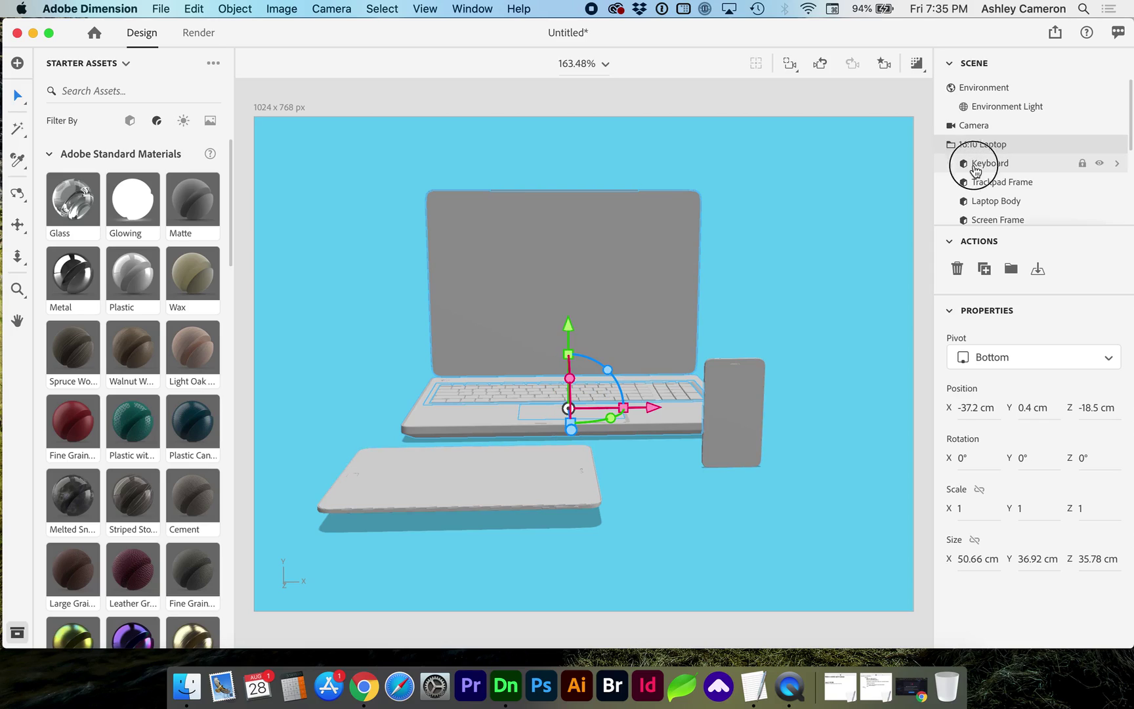
left_click(978, 164)
left_click(1094, 269)
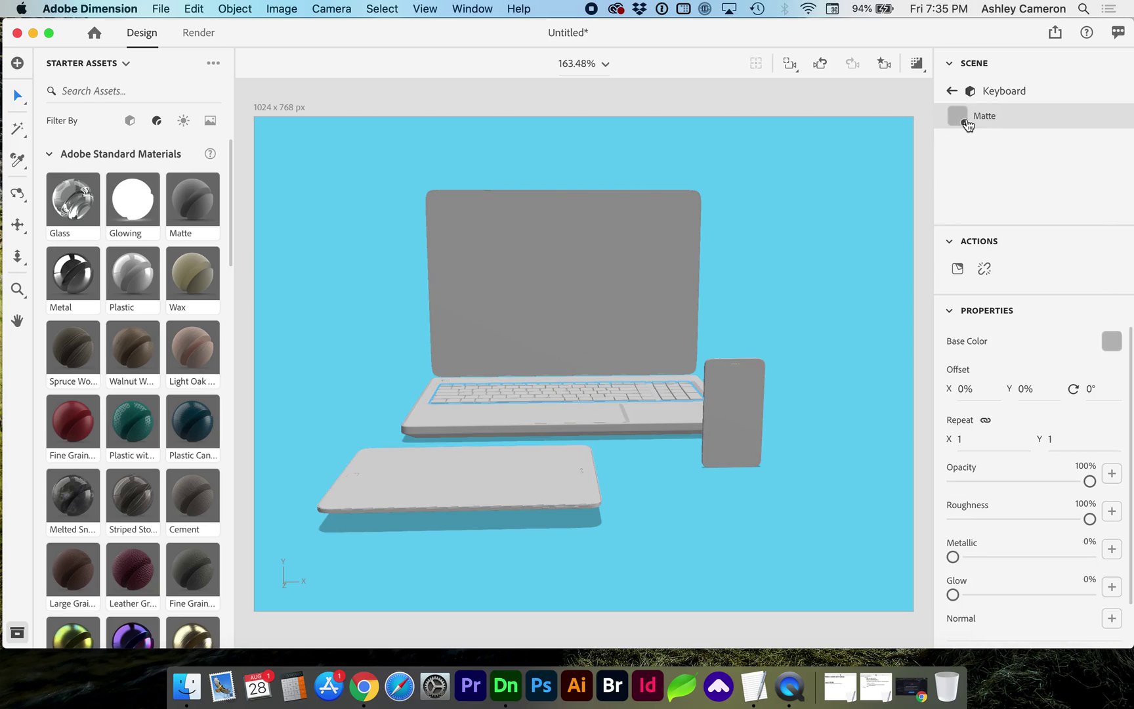
left_click(1109, 345)
left_click_drag(887, 264, 874, 241)
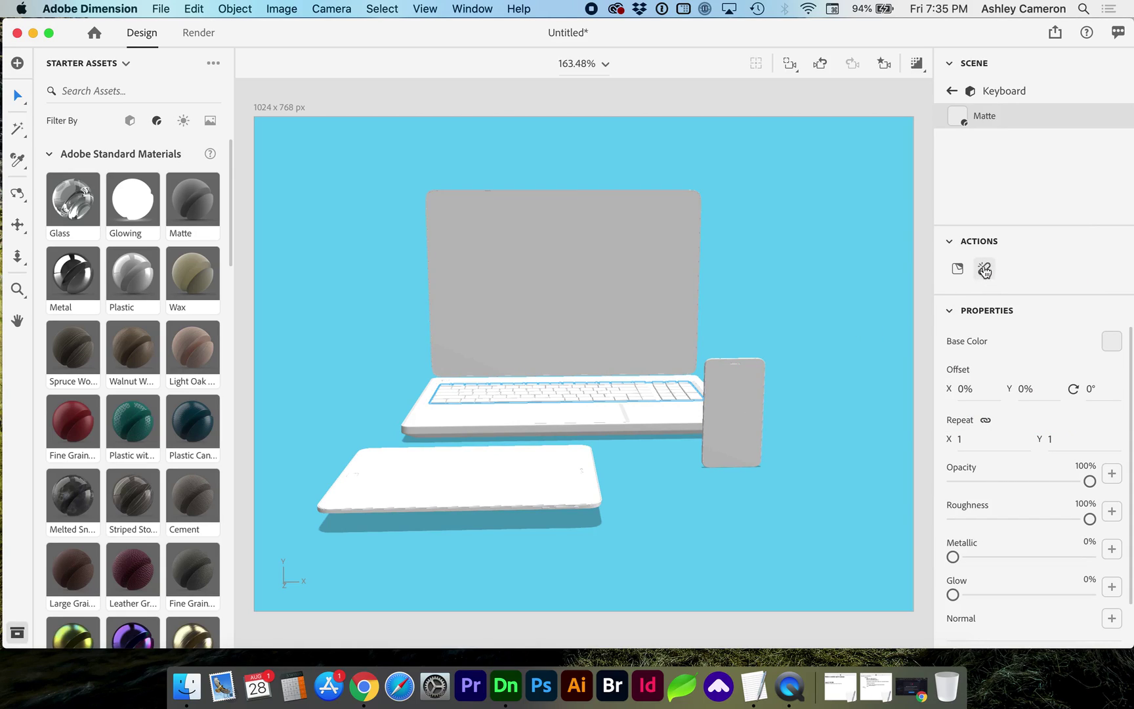
left_click(952, 94)
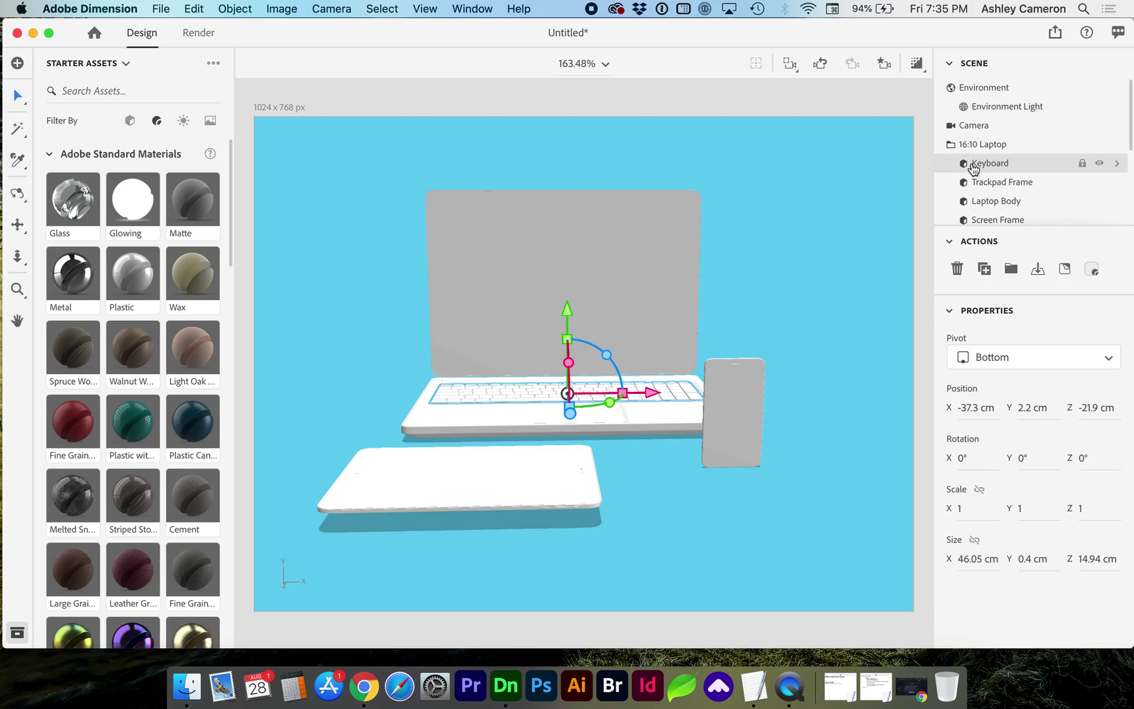
left_click(976, 146)
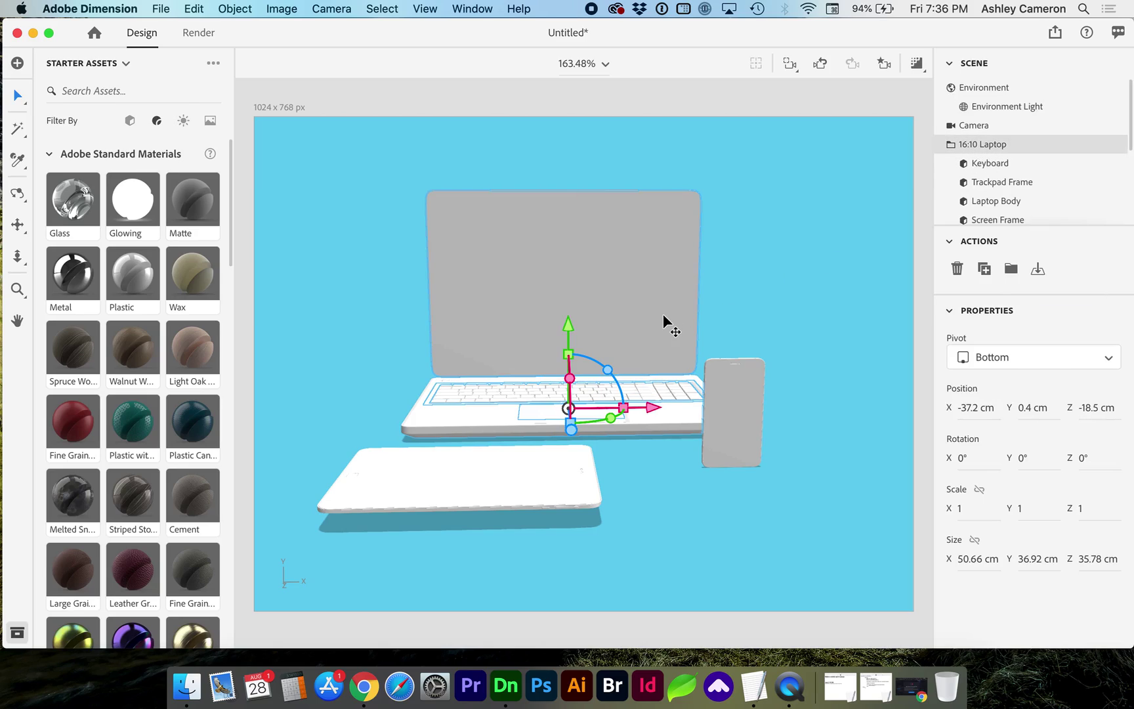
left_click(950, 146)
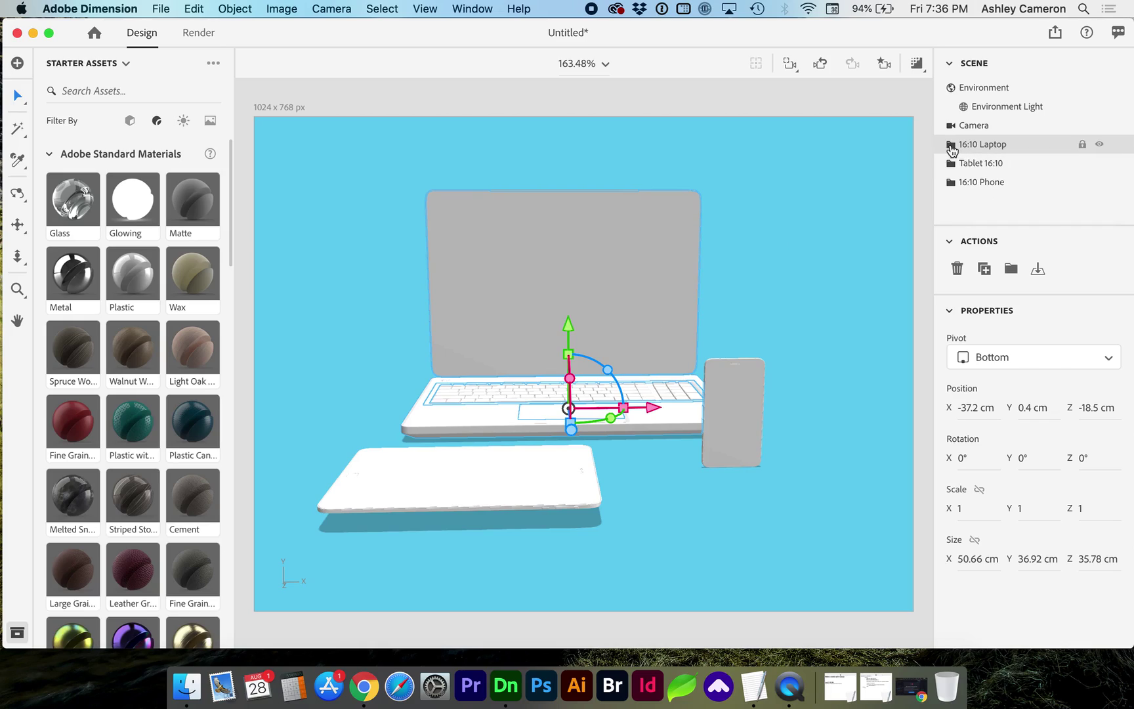
- Drop the tablet onto the ground plane and orbit the camera slightly around the devices
left_click(16, 161)
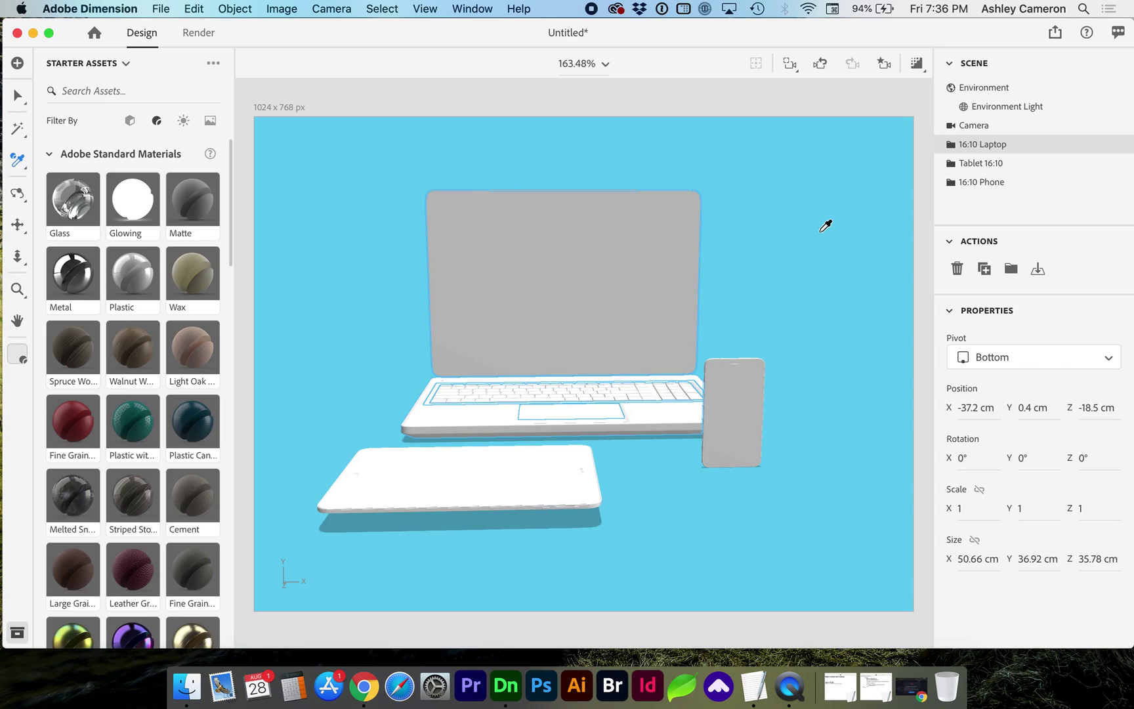
left_click(954, 166)
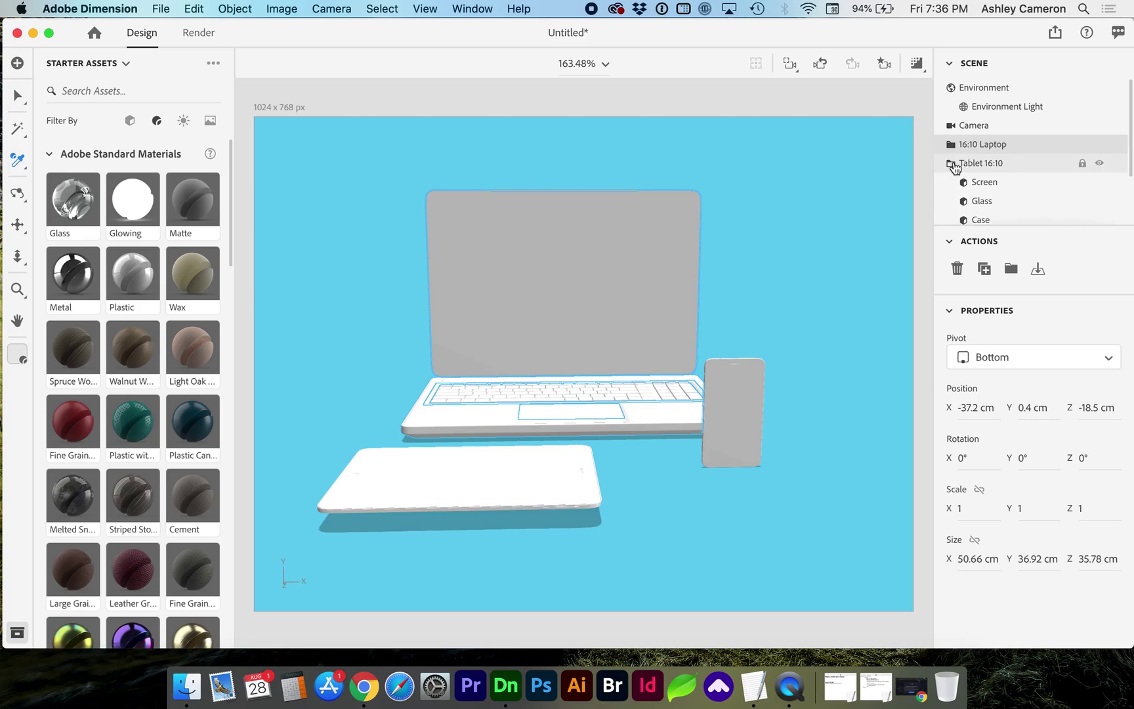
left_click(948, 168)
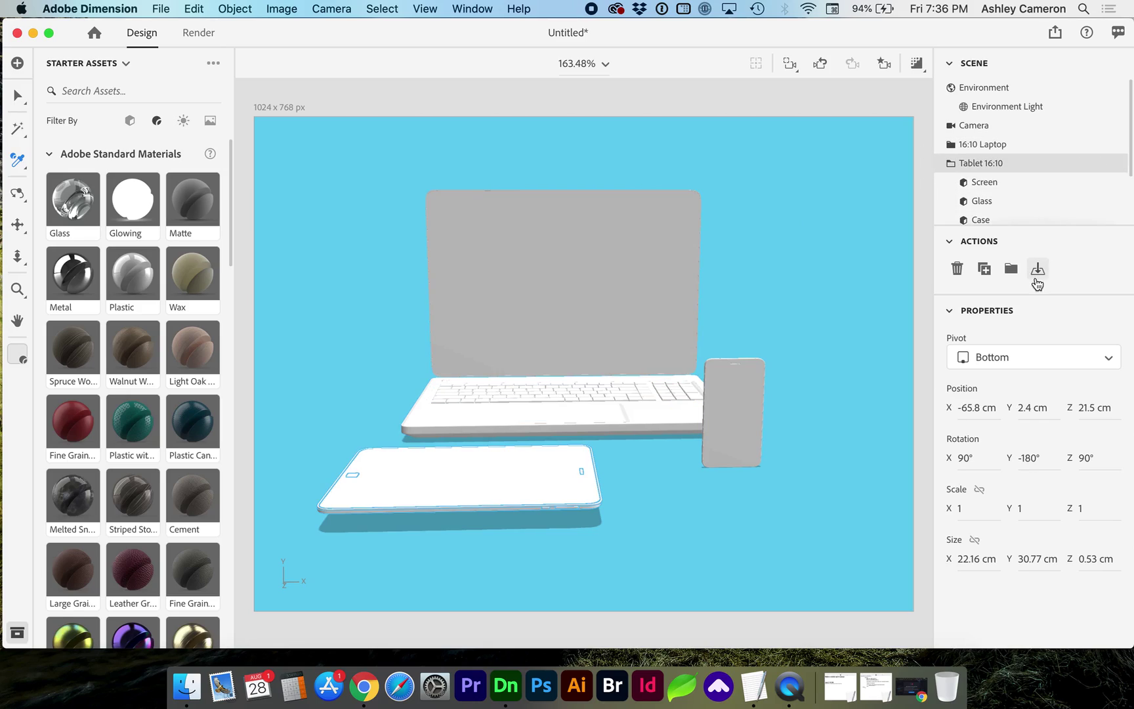
left_click(1037, 271)
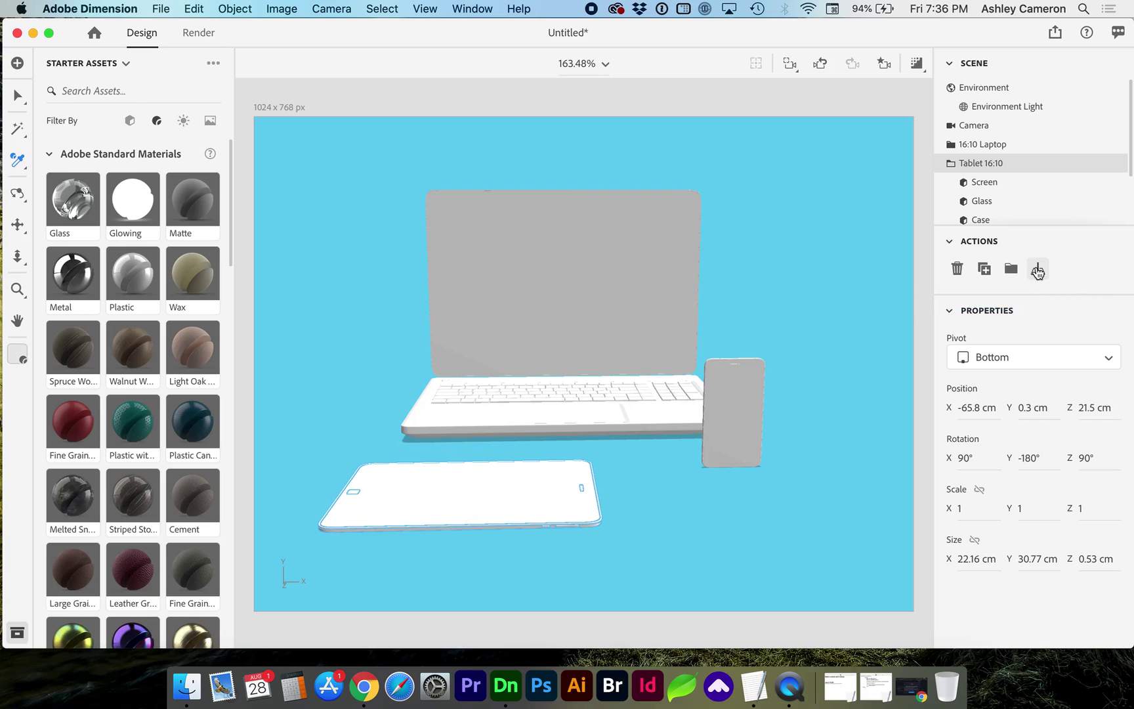
left_click(951, 164)
key("1")
left_click(714, 451)
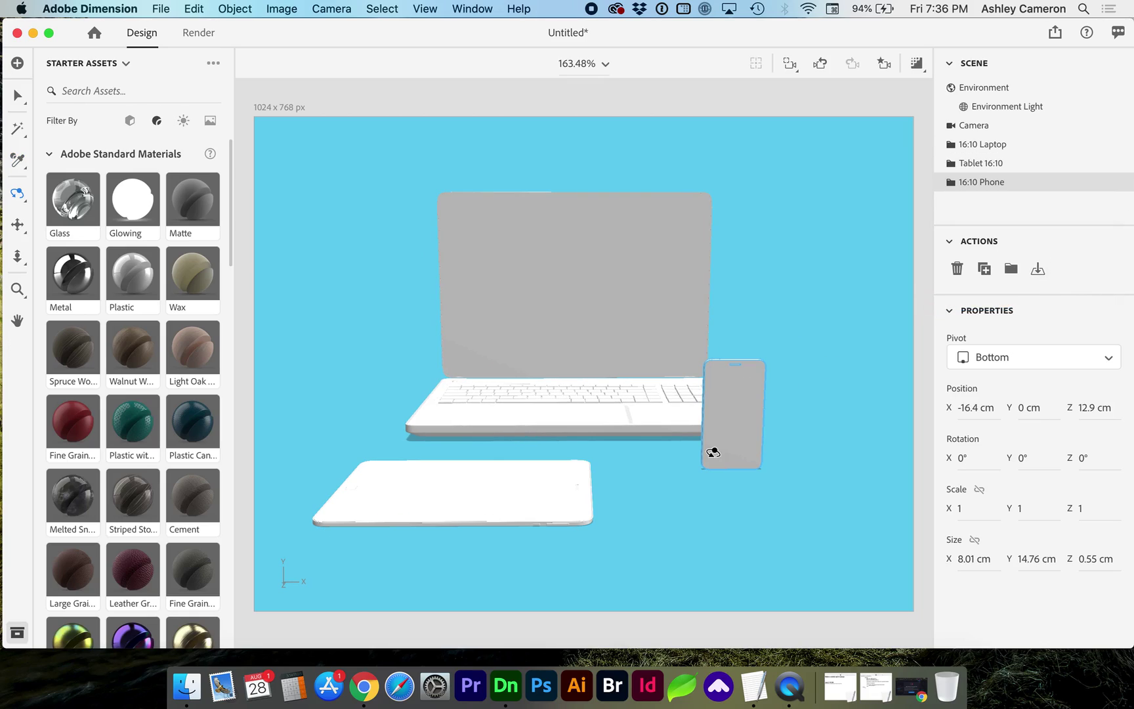
- Set the environment's global intensity to 86%, global rotation to -42° and ground plane shadow opacity to 48%
left_click(972, 92)
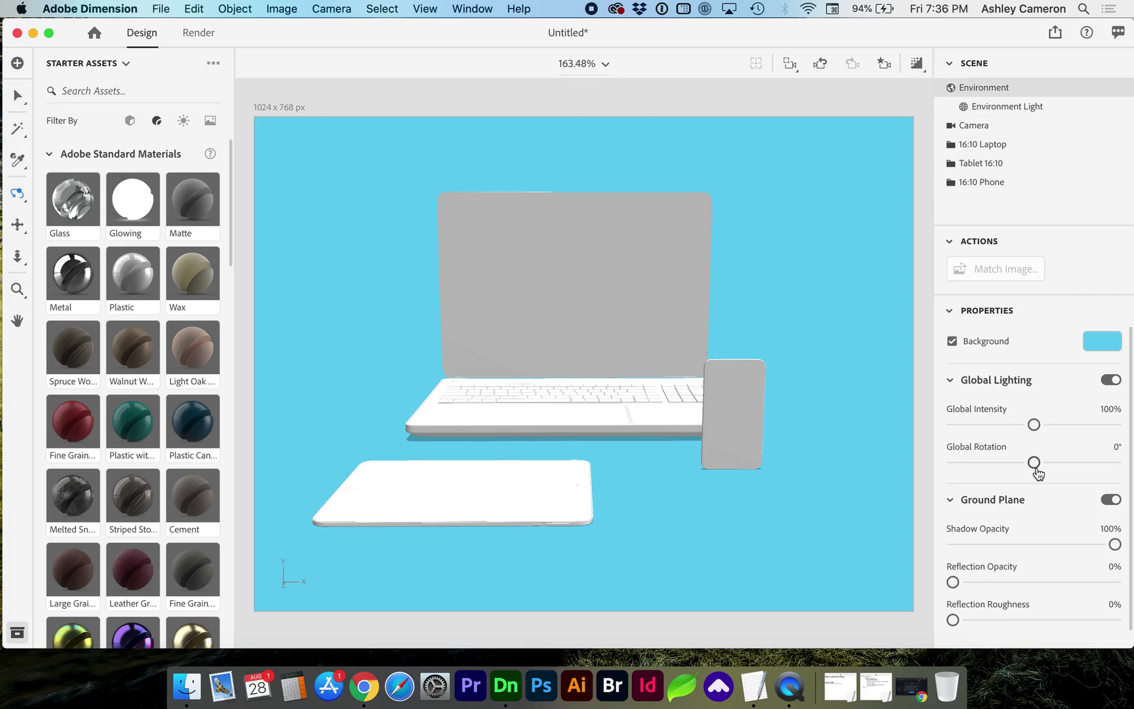
left_click_drag(1034, 462, 1024, 427)
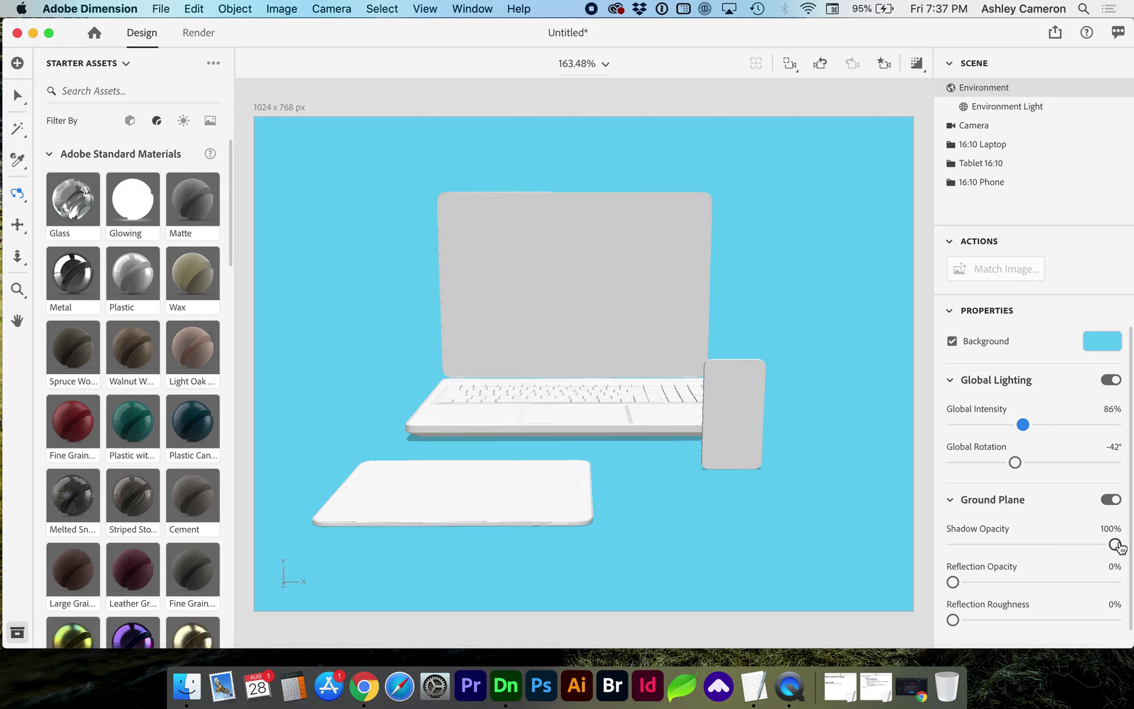
left_click_drag(1116, 545, 1030, 546)
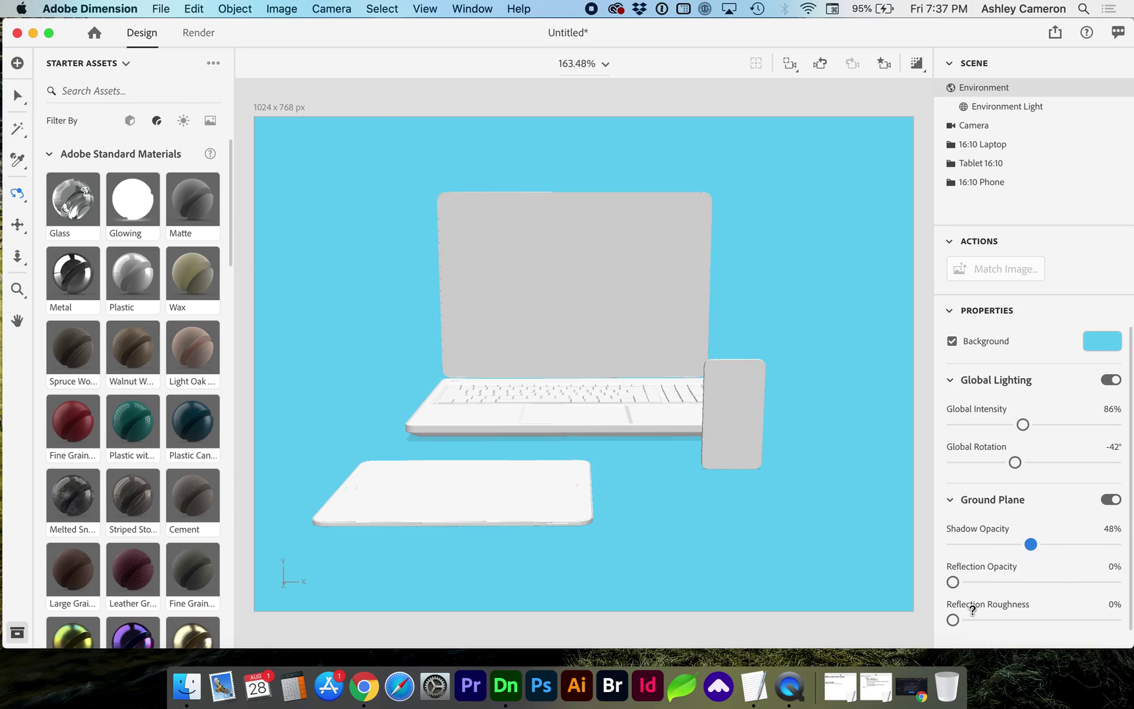
scroll(956, 628, "down", 2)
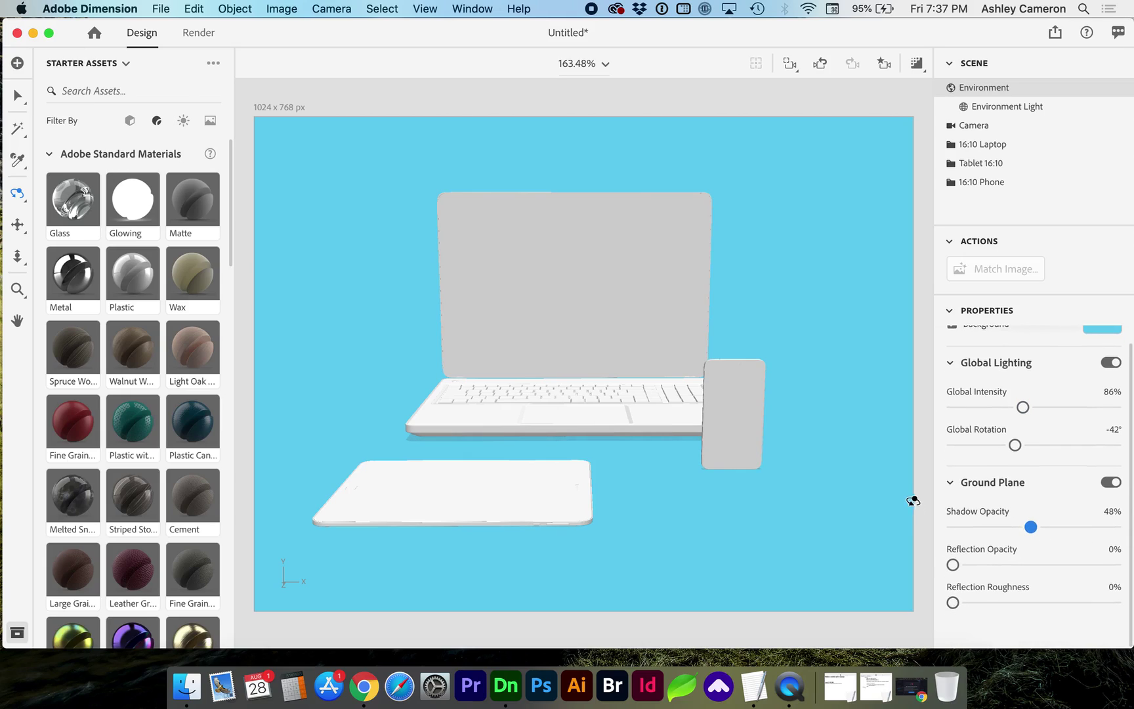
scroll(1031, 407, "up", 2)
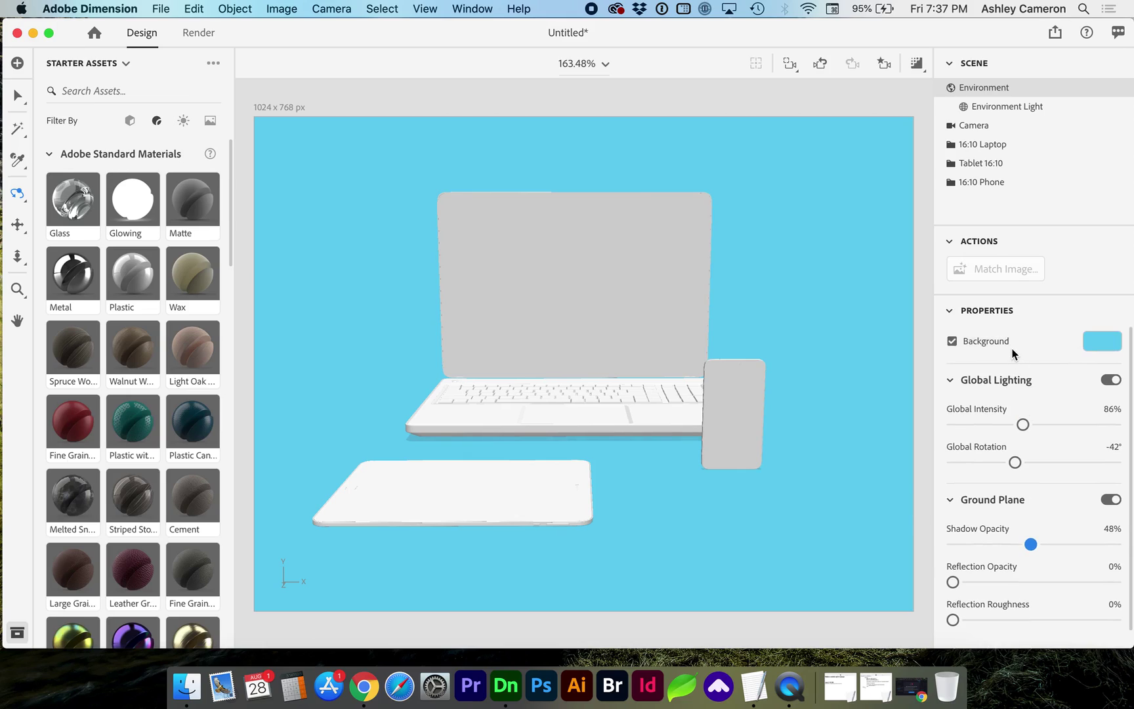
- Replace the environment's solid background color with the Diagonal Gradient starter image
left_click(1106, 342)
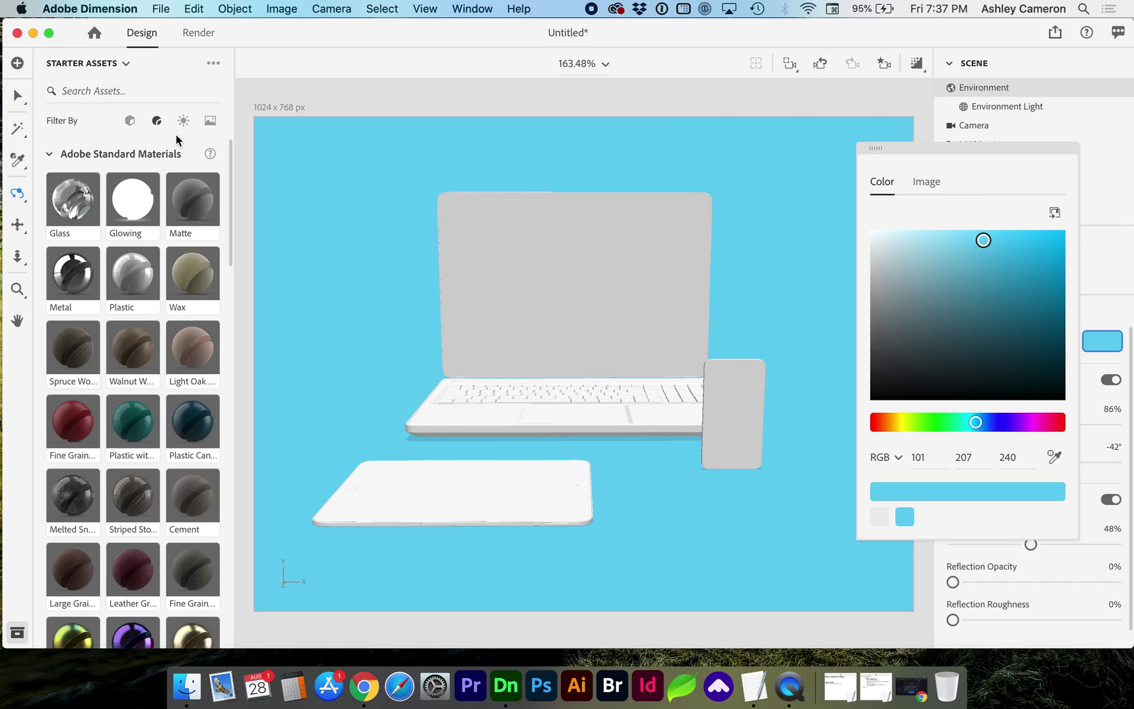
left_click(208, 121)
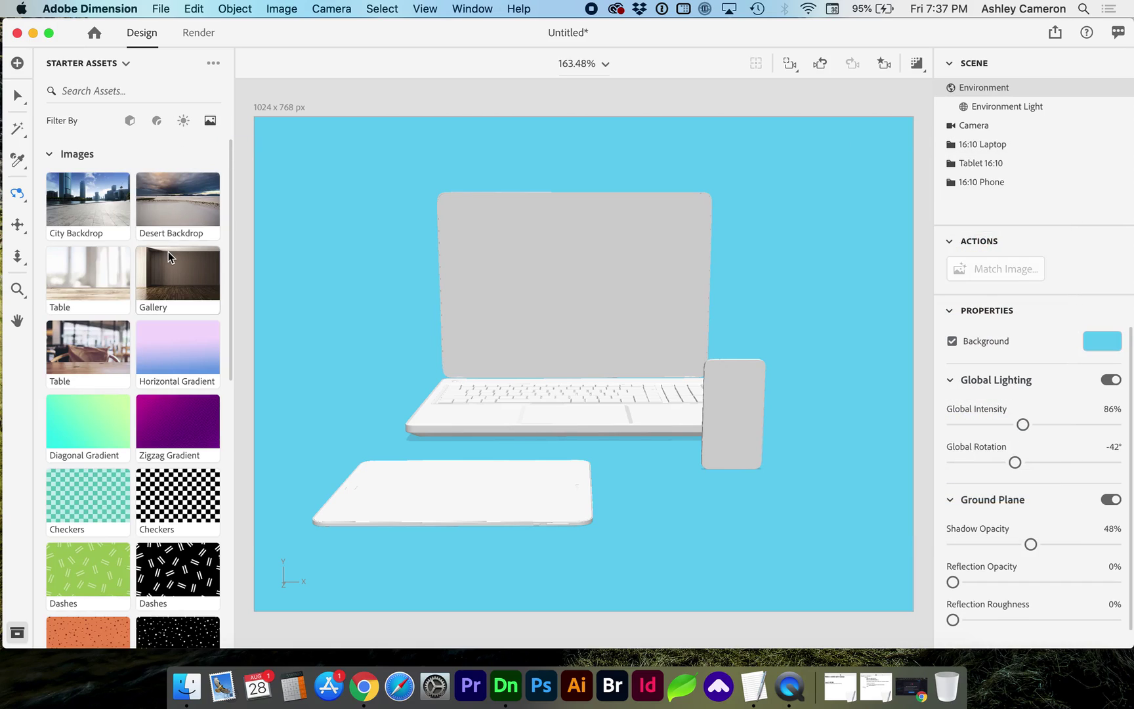
left_click(176, 357)
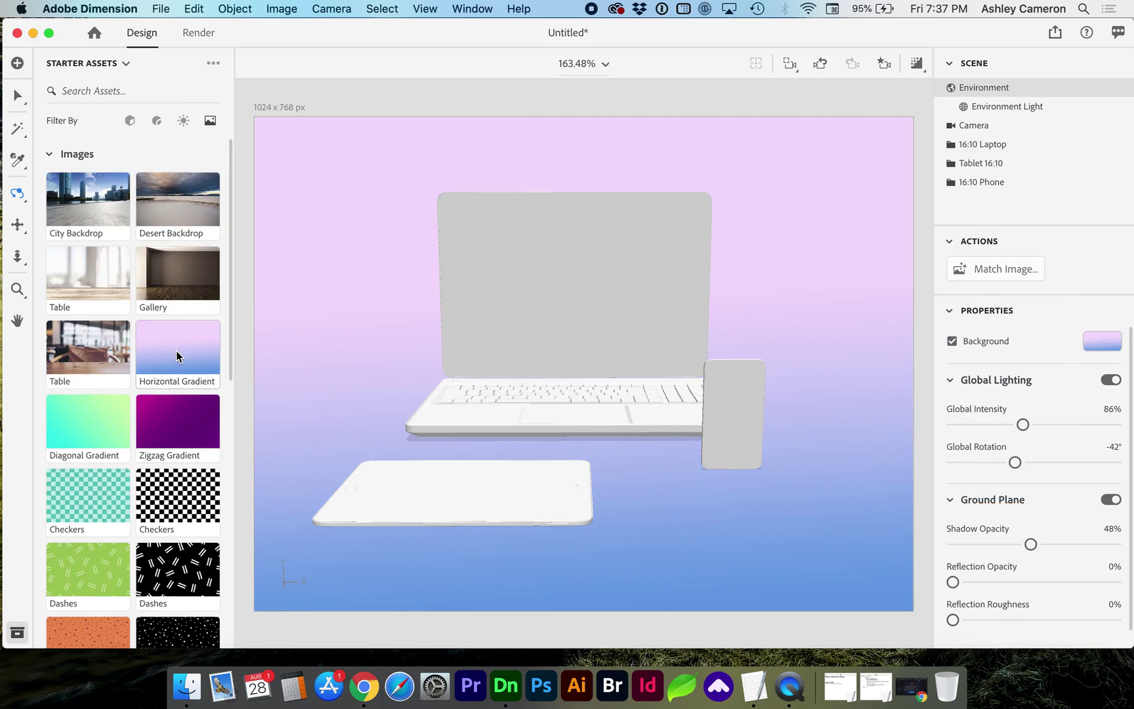
left_click(103, 426)
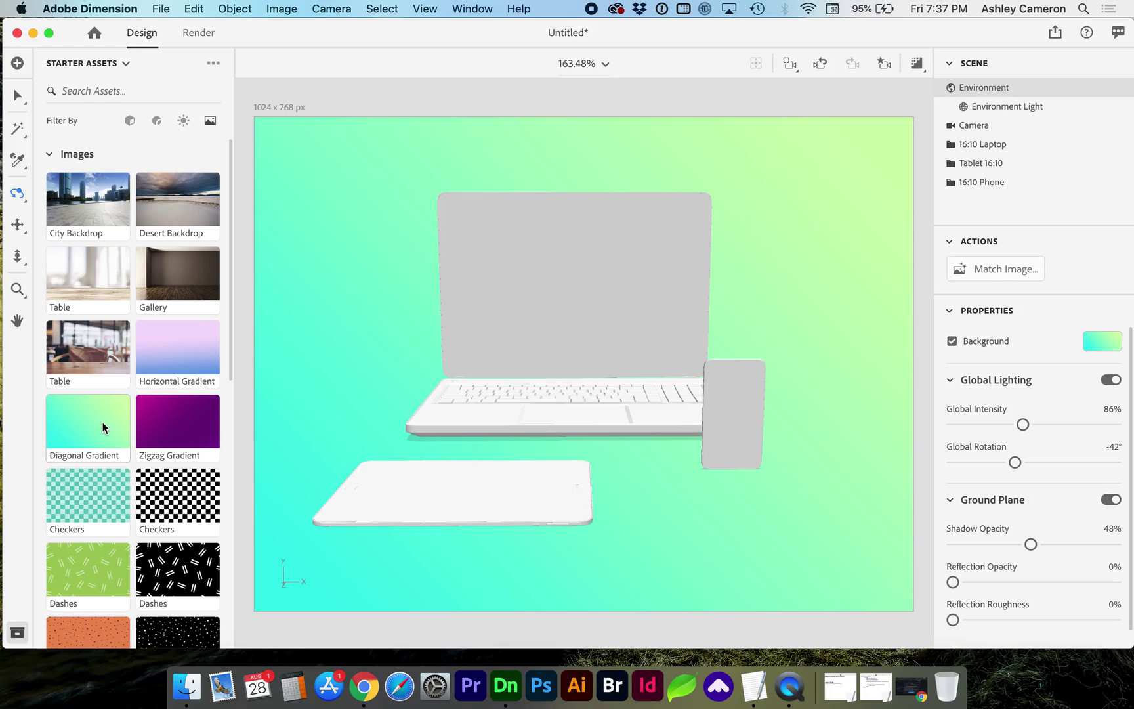
- Place the 974035 Iceland "for-retina" JPG from Pictures on the laptop's Glass part and scale the graphic to 52.3% to fill the screen
left_click(1010, 152)
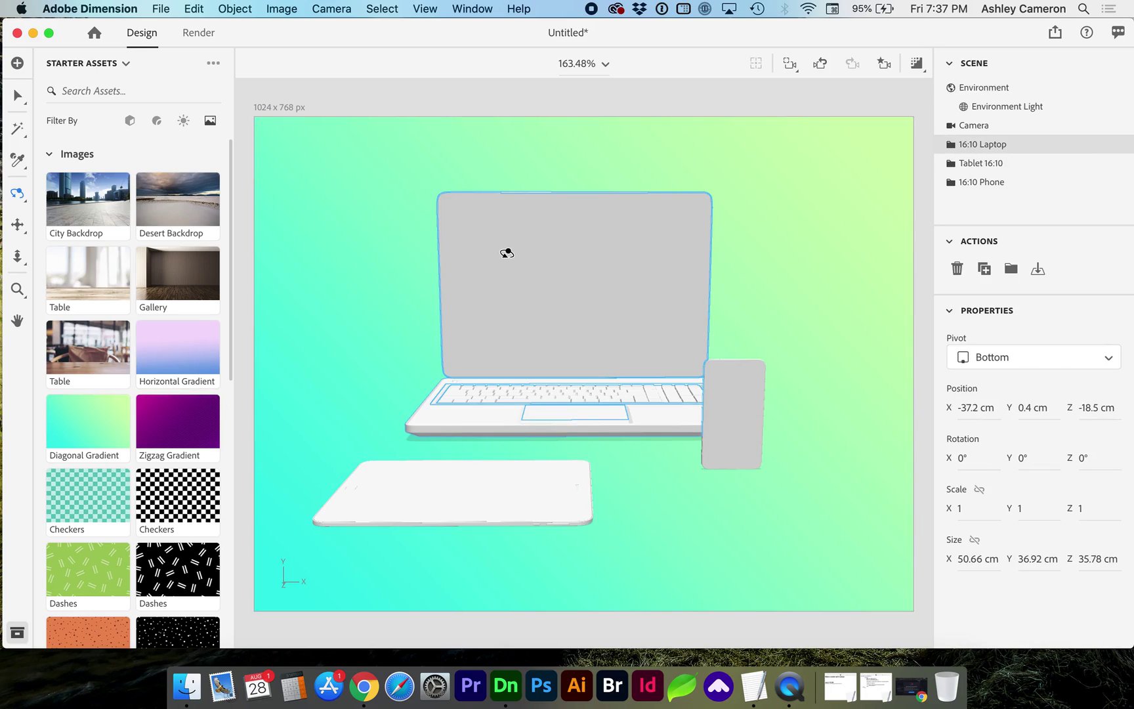
left_click(18, 128)
left_click(605, 287)
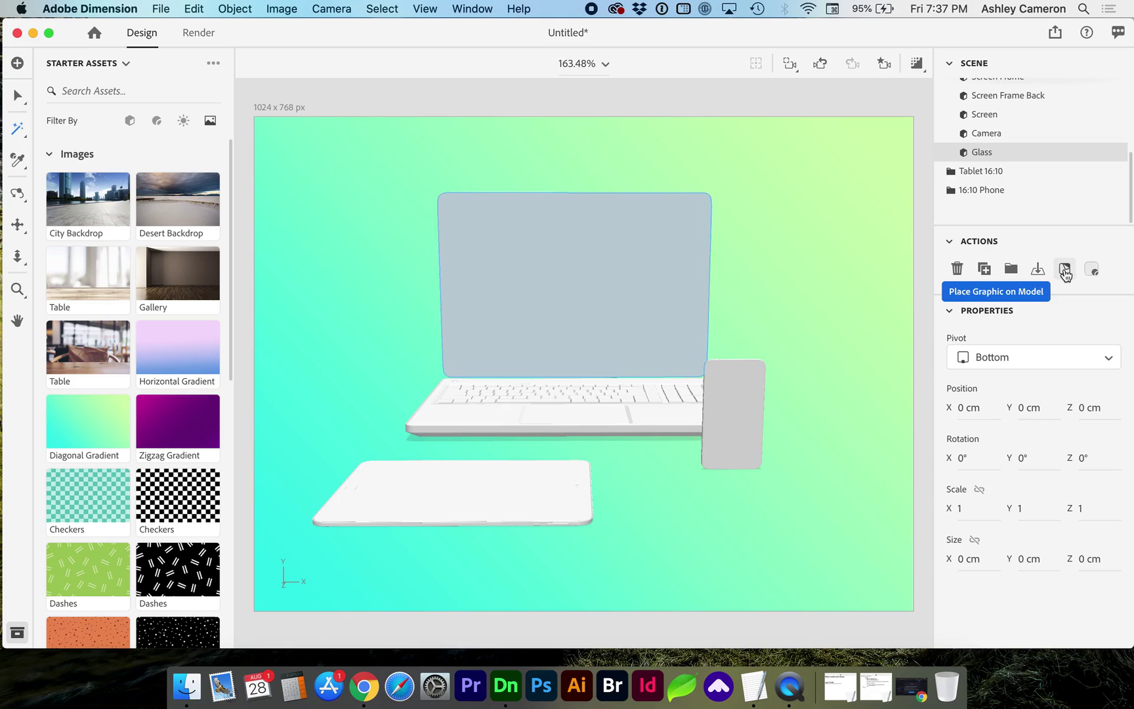
left_click(1065, 269)
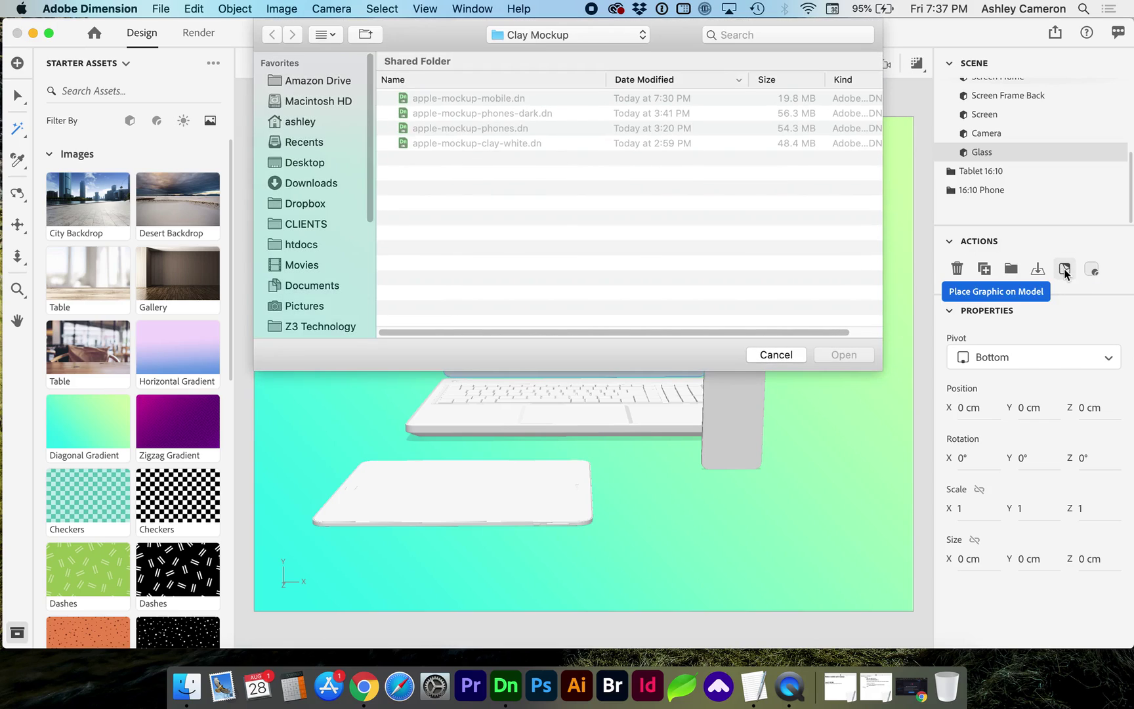
scroll(369, 244, "down", 2)
left_click(304, 263)
left_click(480, 107)
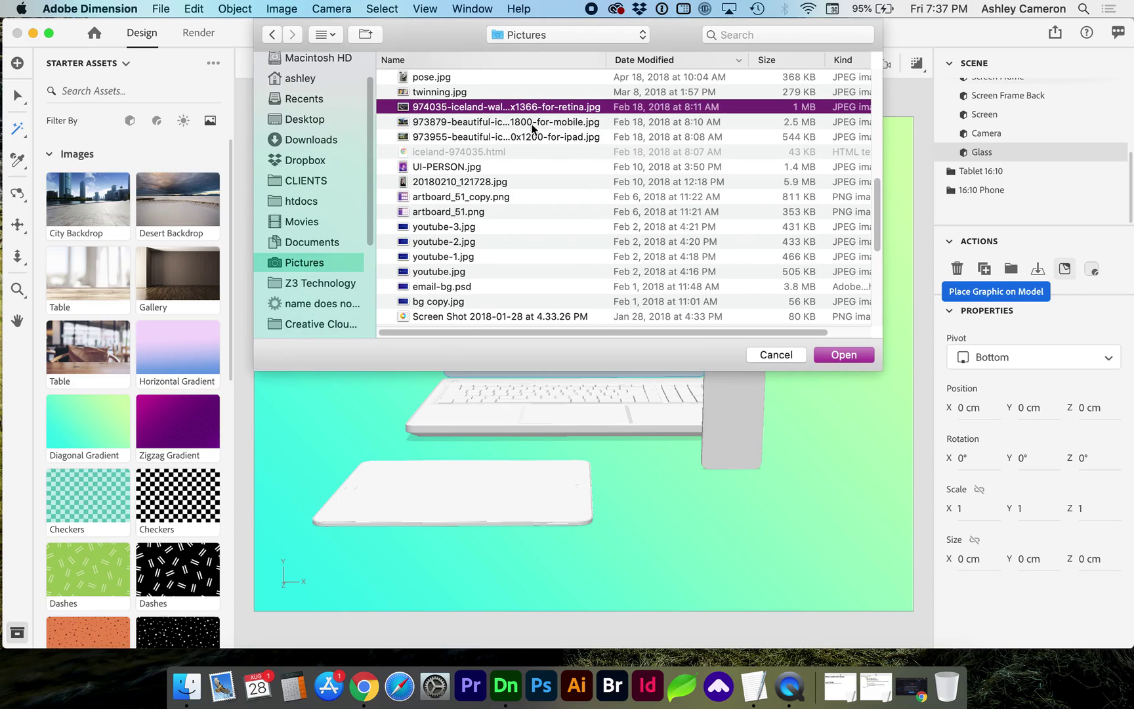
left_click(829, 355)
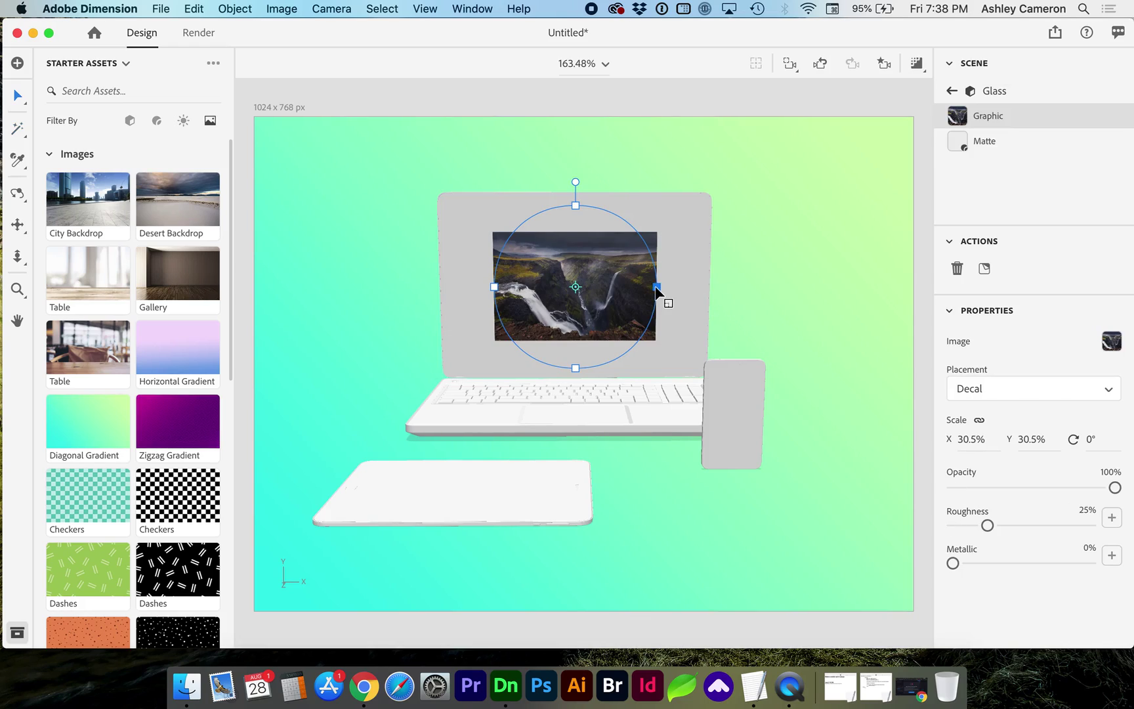
left_click_drag(657, 287, 710, 306)
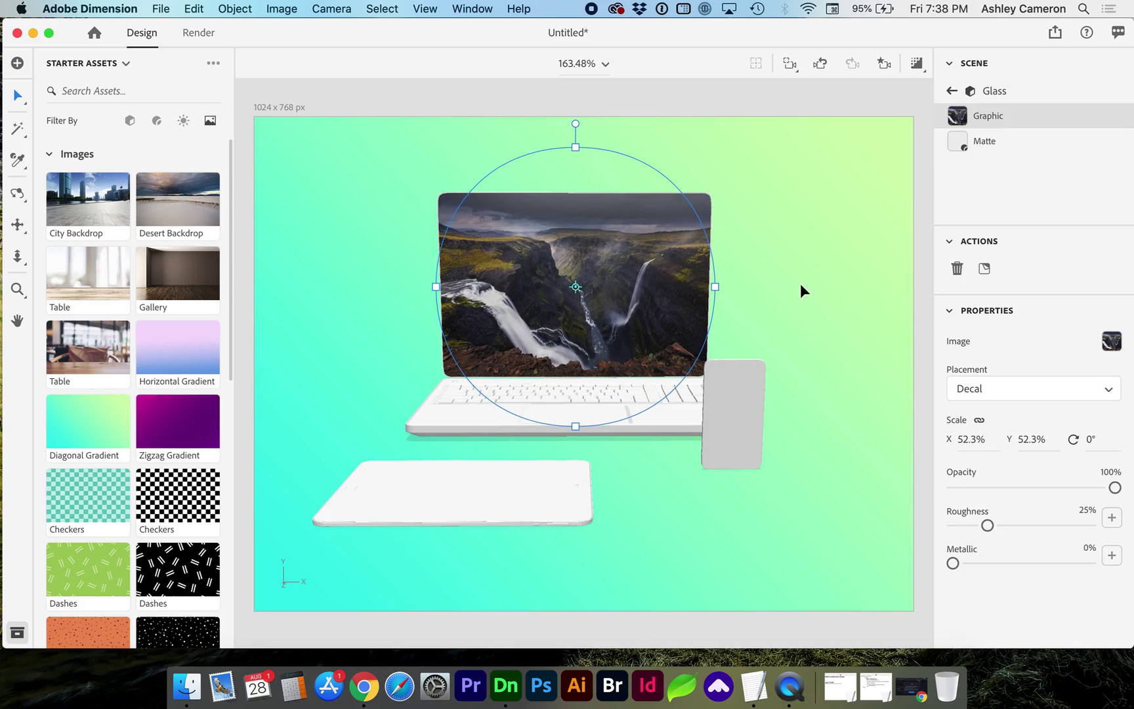
left_click(952, 94)
- Select the tablet's Glass part with the Magic Wand and save the current view as a camera bookmark named Front
key("w")
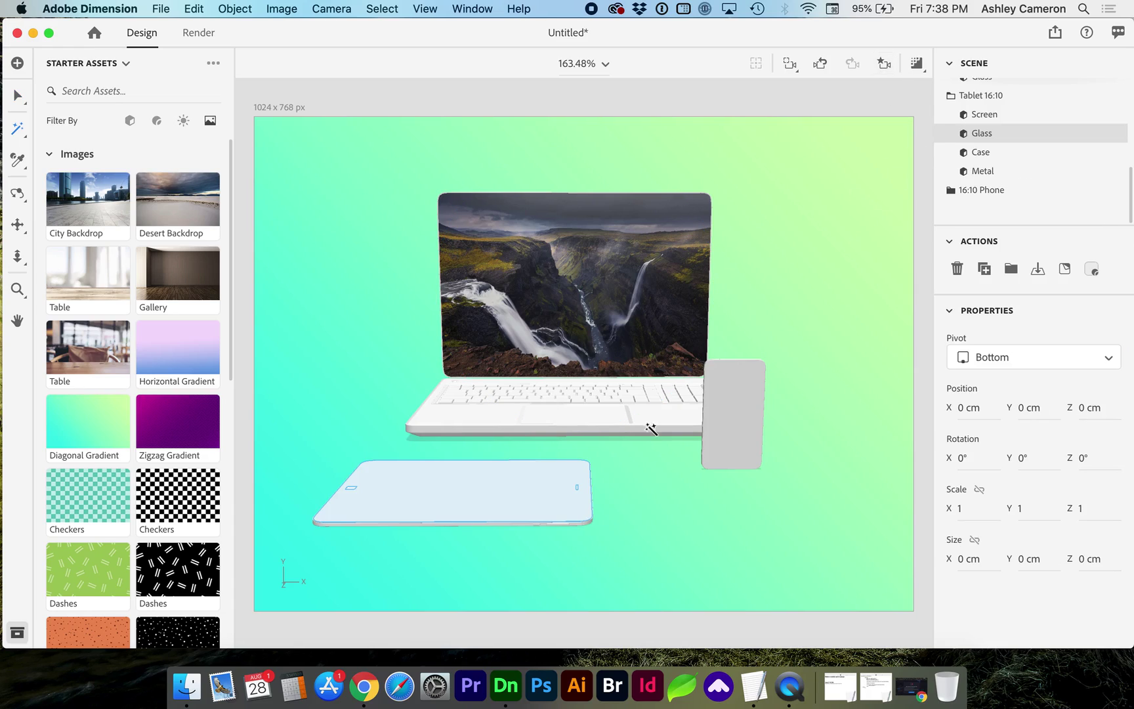
left_click(885, 64)
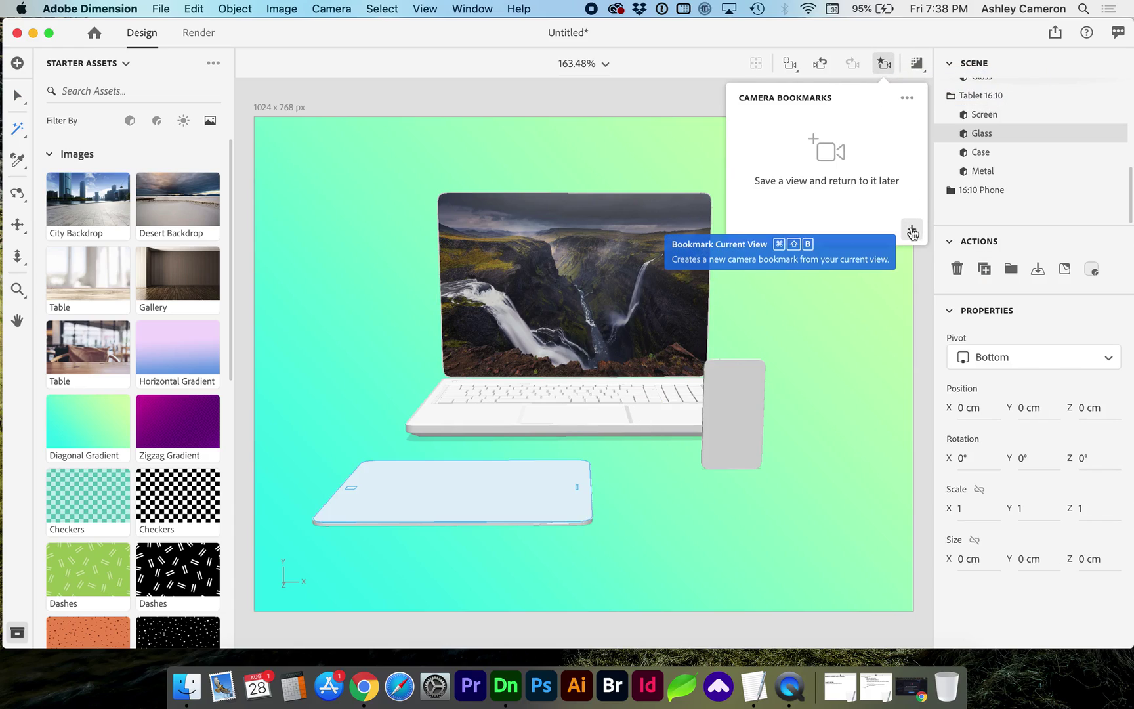
left_click(911, 230)
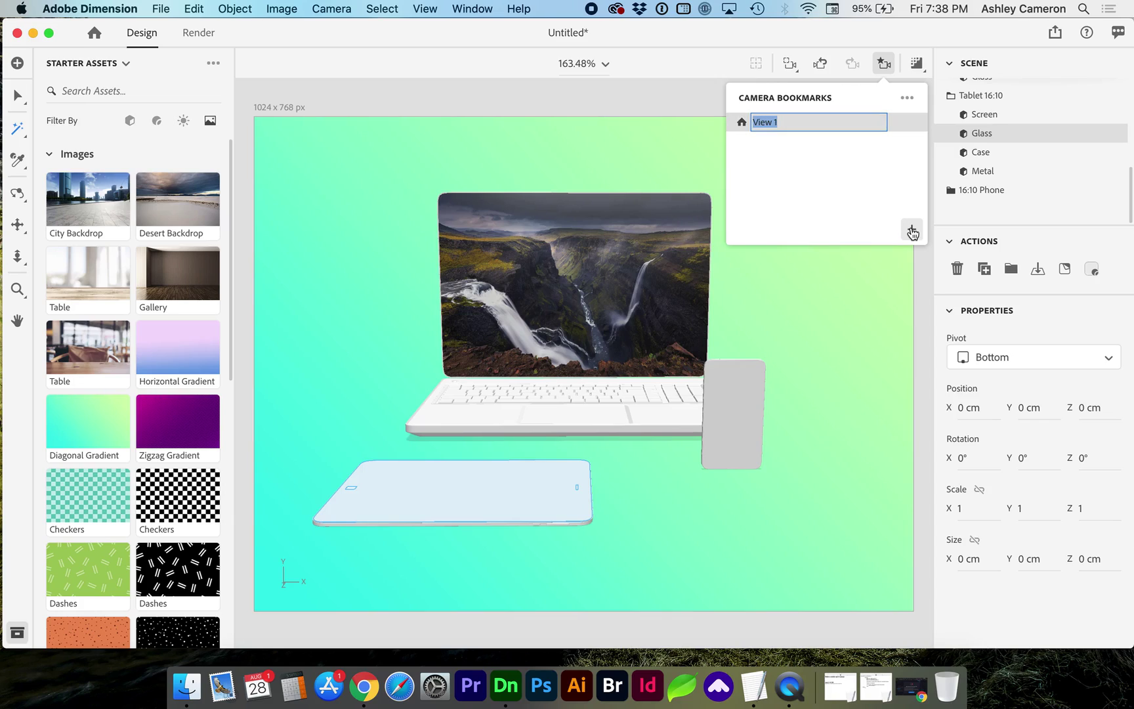
type("Front")
key("Return")
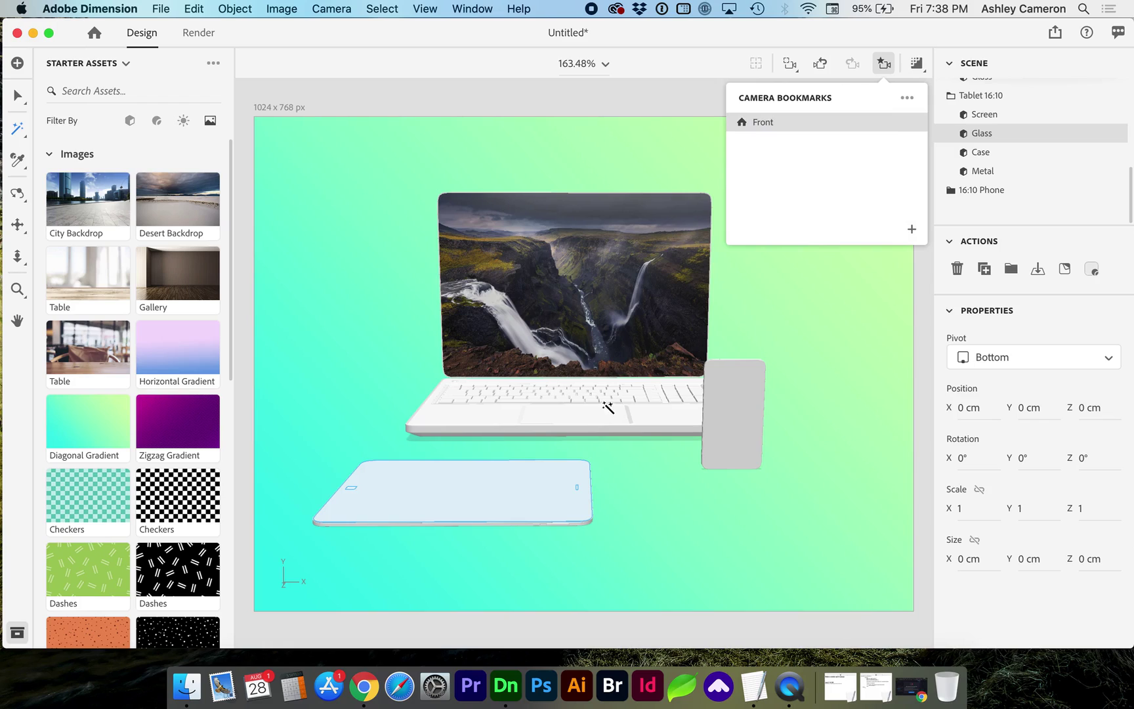
- Orbit the camera to look down on the tablet and save that view as a camera bookmark named Tablet
key("1")
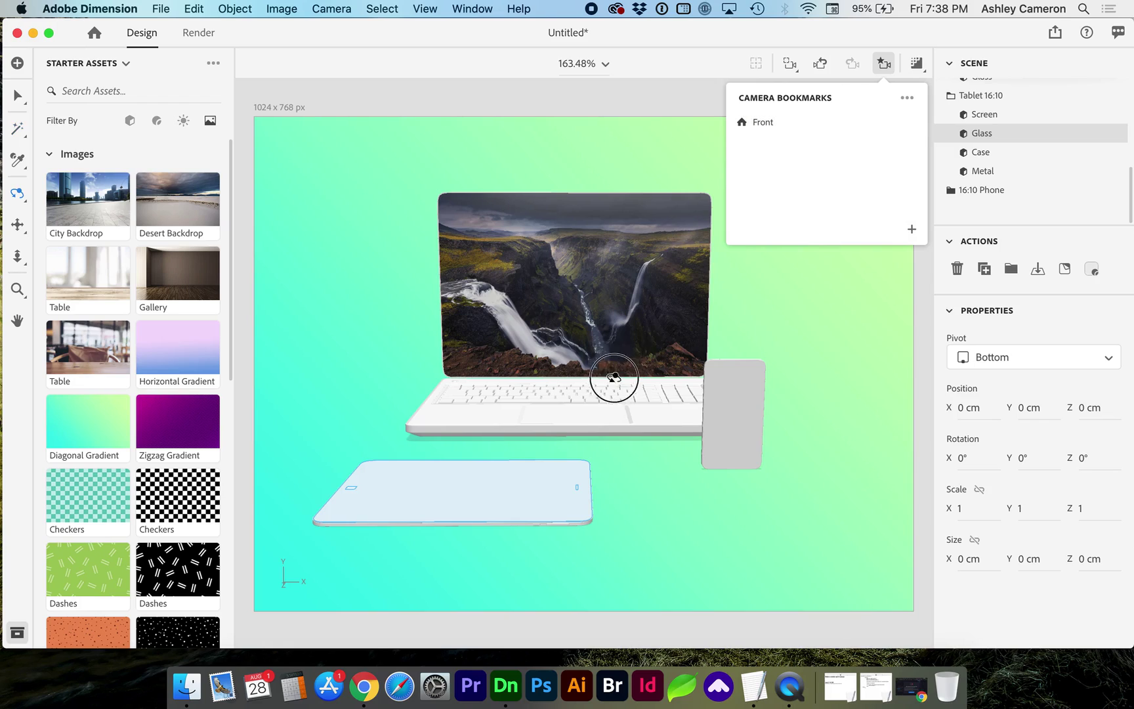
left_click_drag(635, 389, 533, 593)
left_click(884, 63)
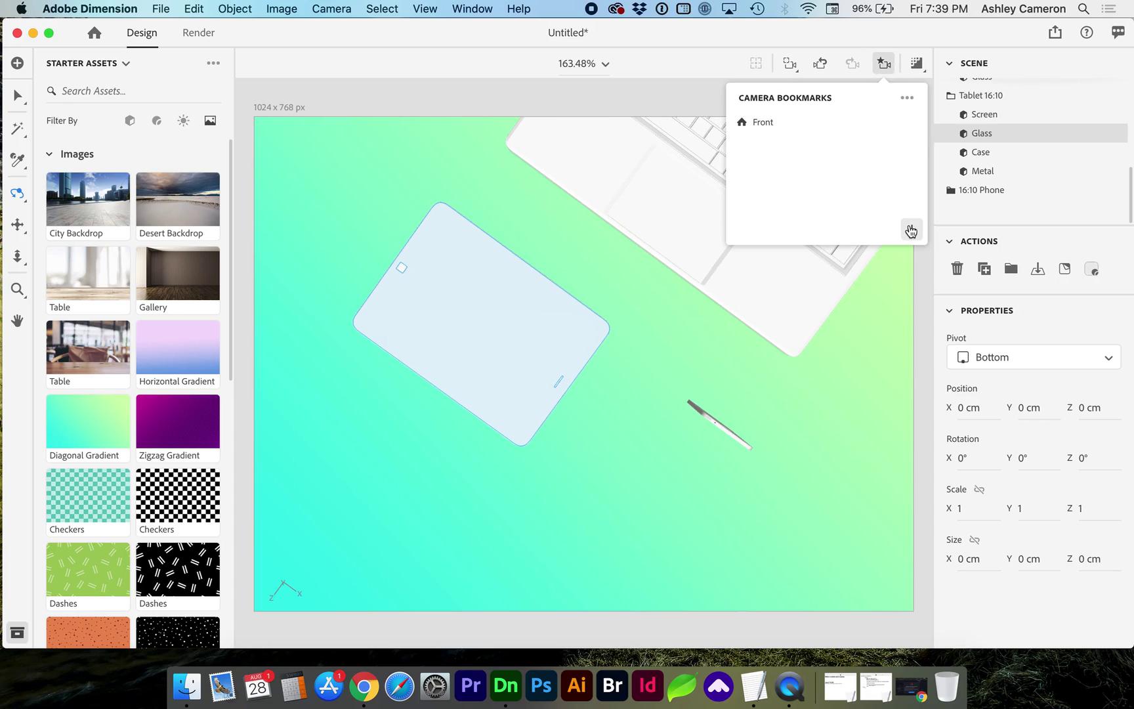
left_click(911, 231)
type("Tablet")
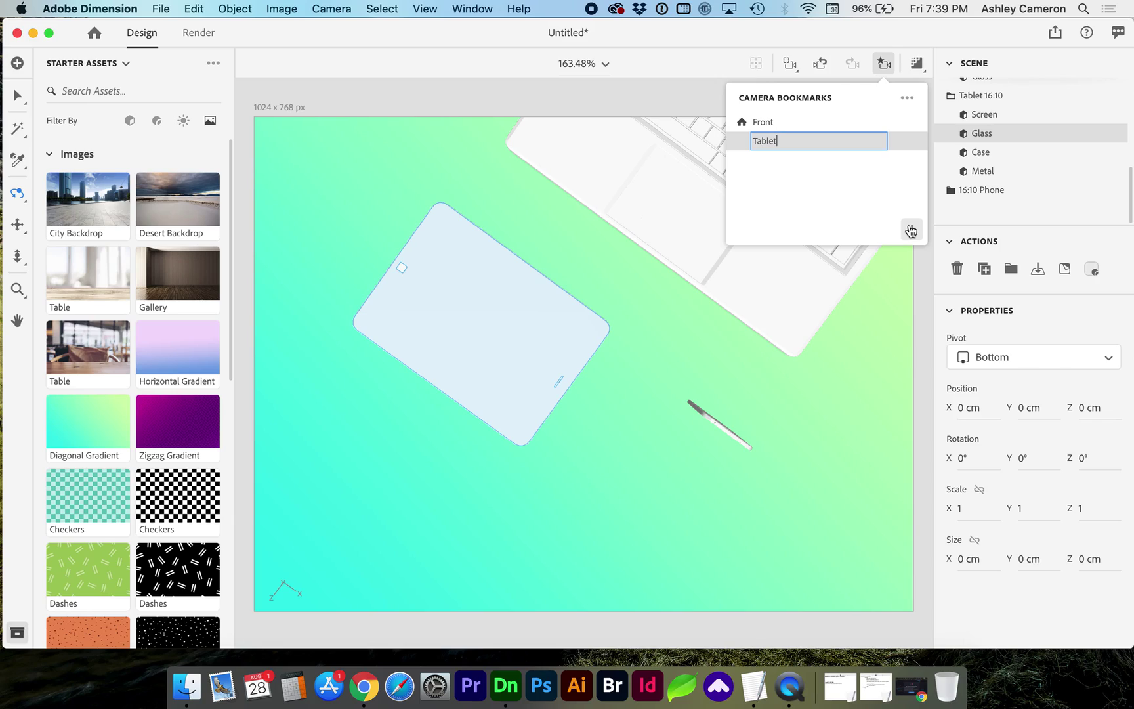
key("Return")
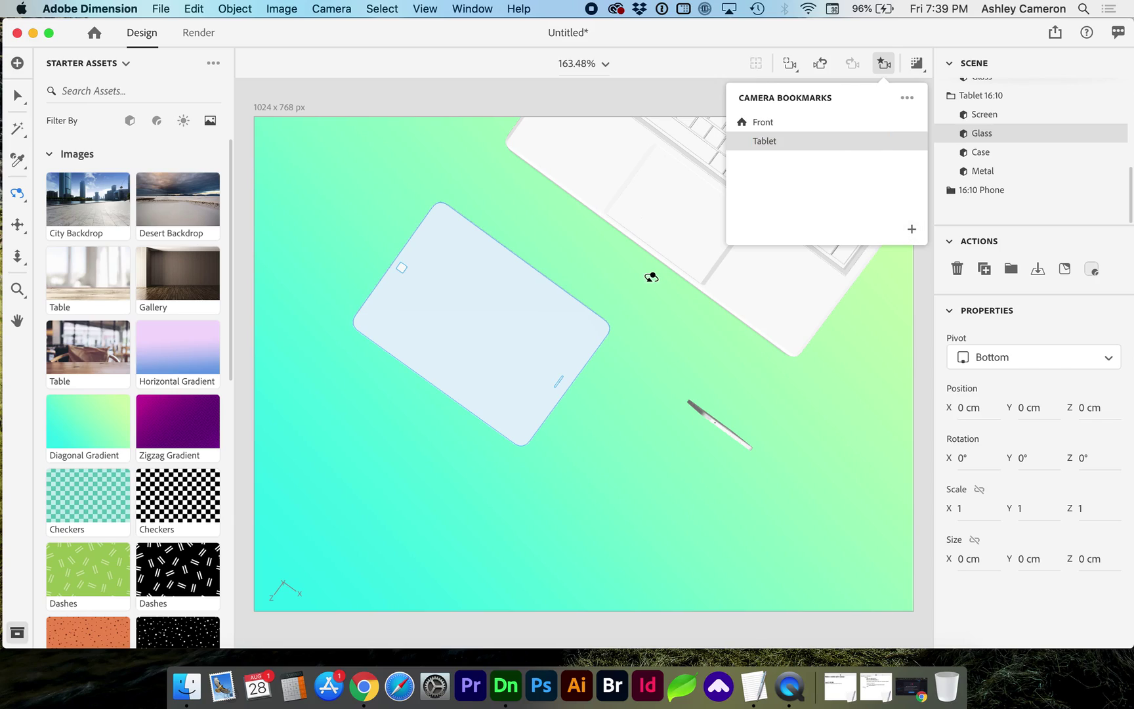
- Shift the overhead camera view to bring more of the laptop into frame and show the saved camera bookmarks
left_click_drag(647, 275, 636, 354)
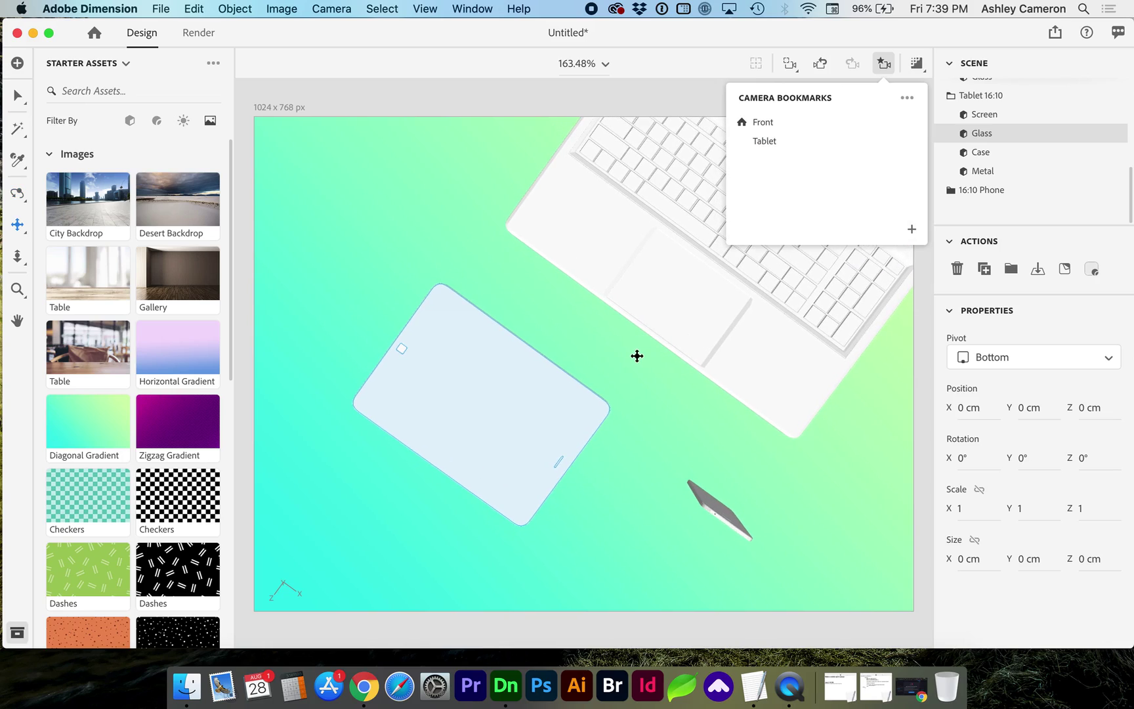
left_click(888, 68)
left_click(886, 67)
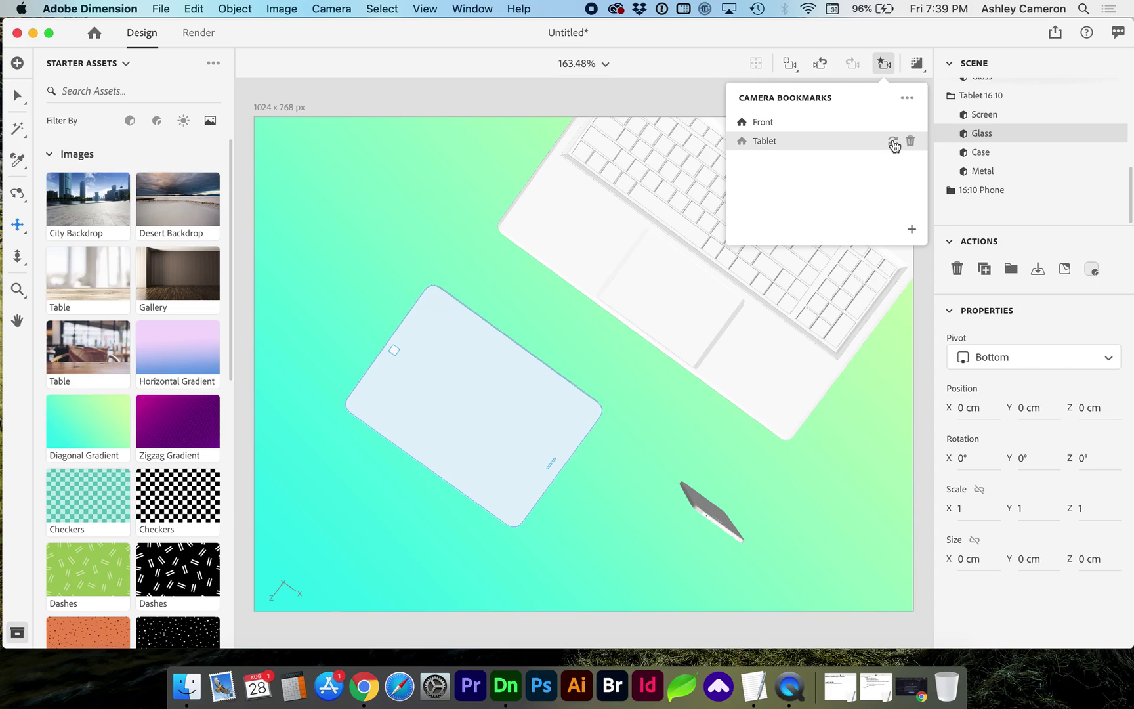
- Add the Circle Light, Square Light and Sun starter directional lights to the scene's environment
scroll(1059, 141, "up", 5)
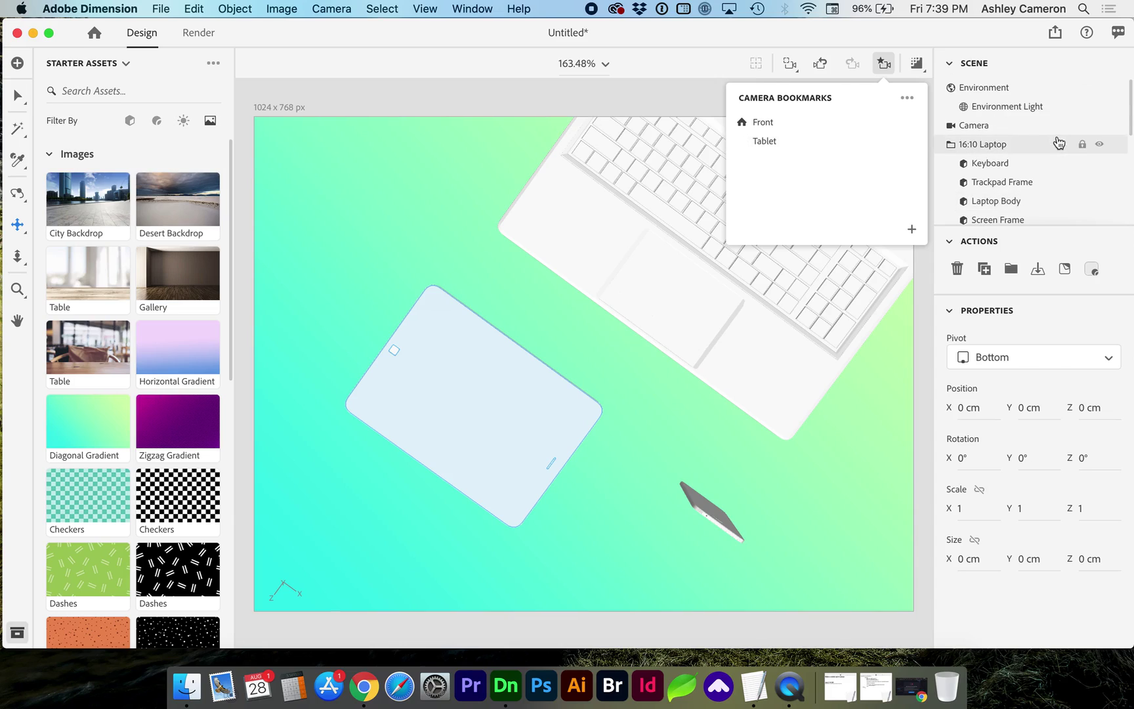
left_click(997, 91)
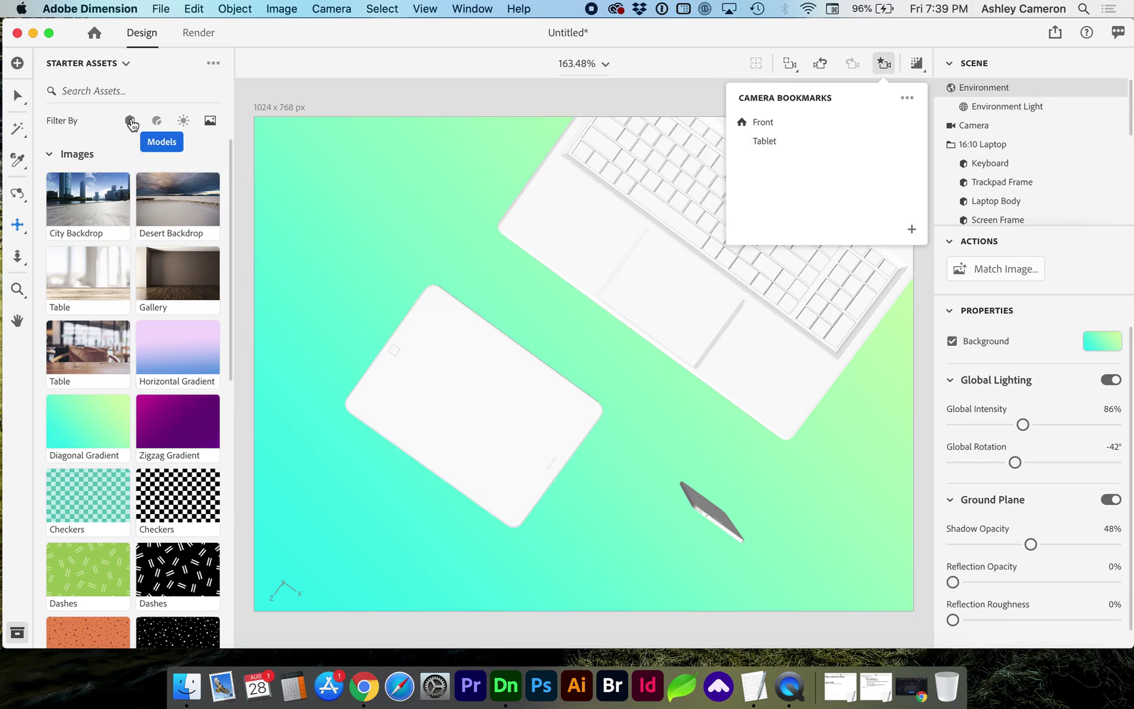
left_click(183, 121)
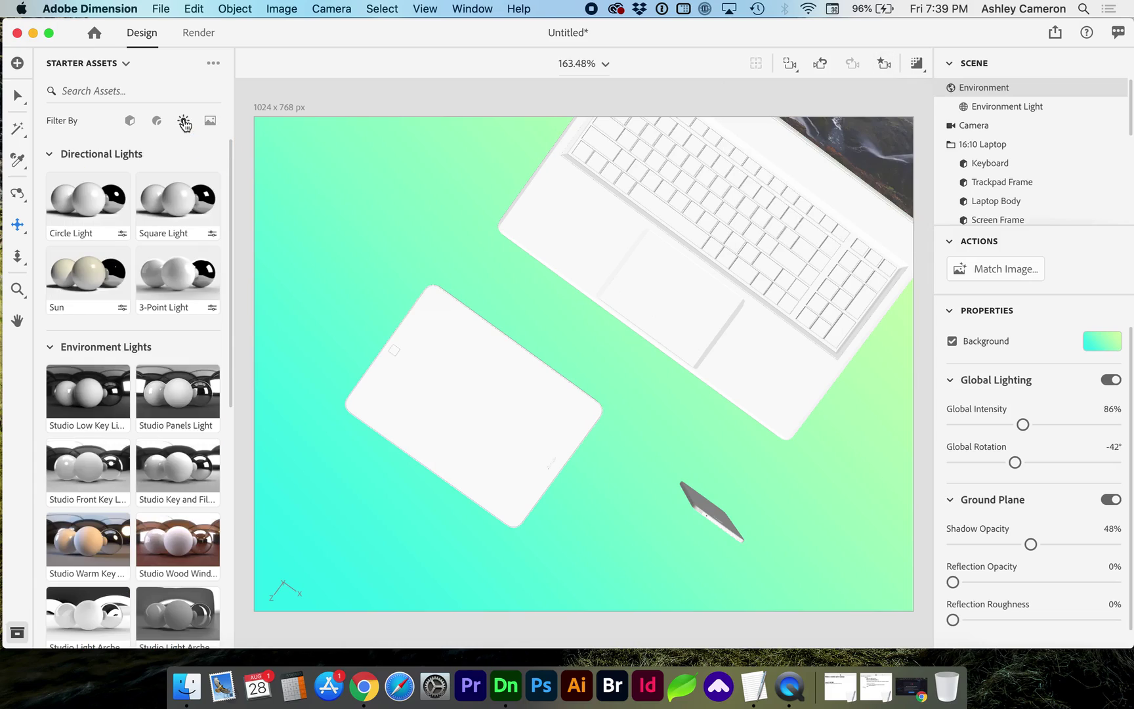
left_click(81, 191)
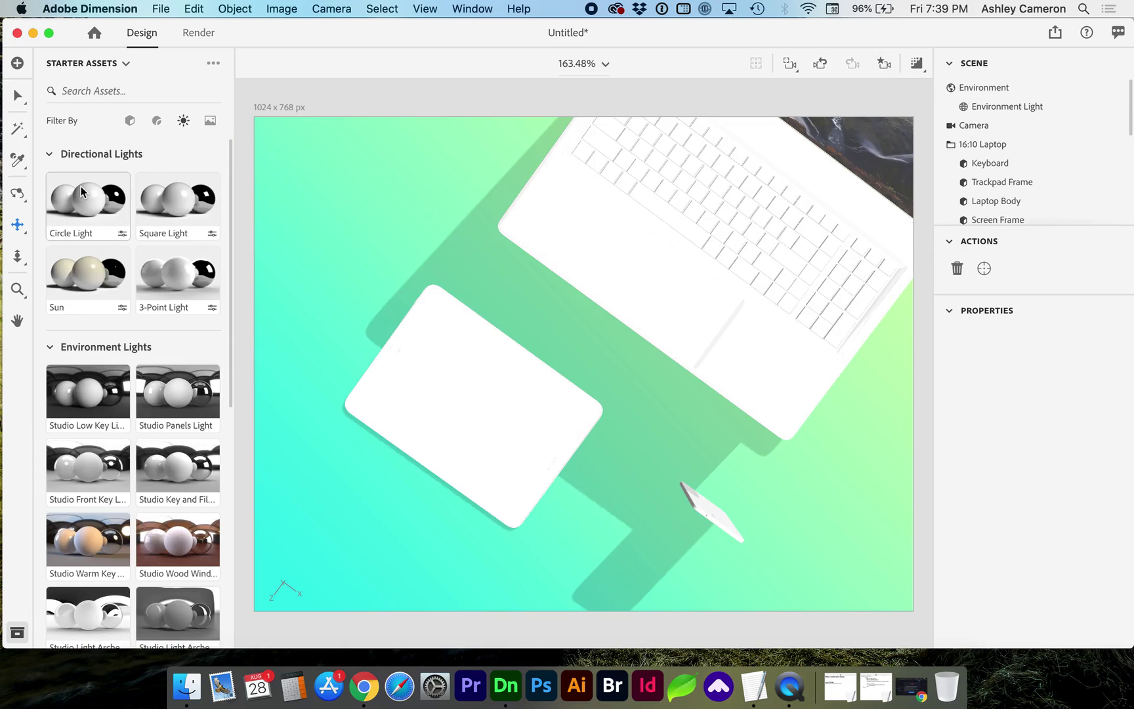
left_click(151, 210)
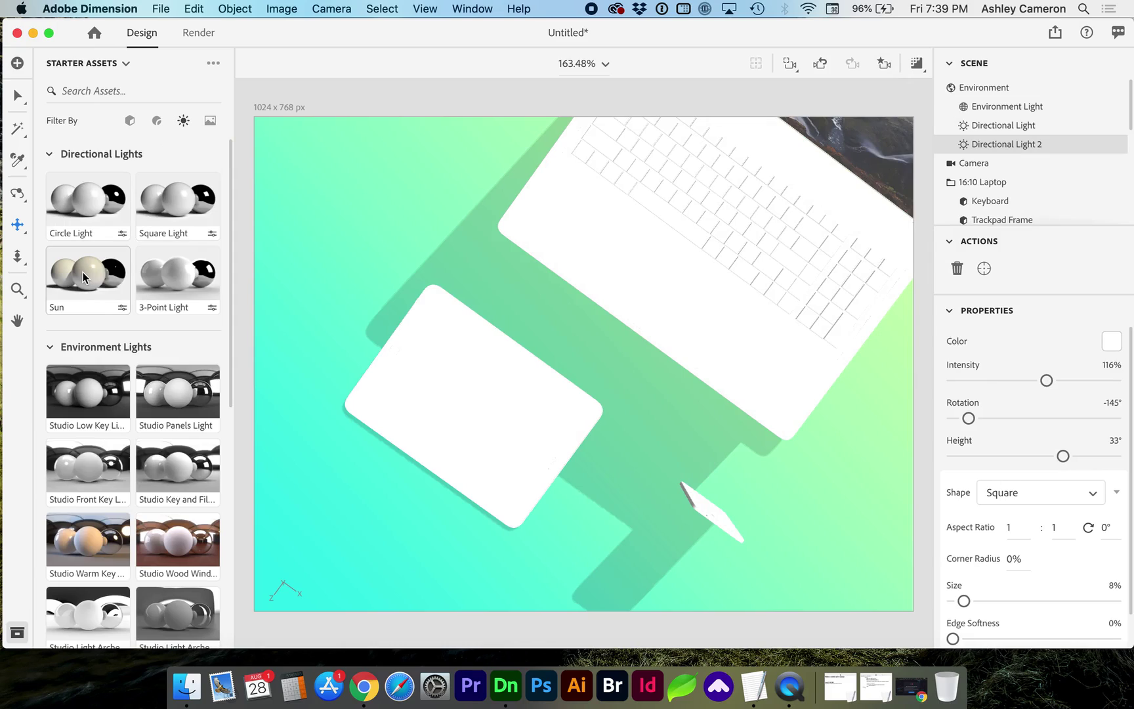
left_click(82, 277)
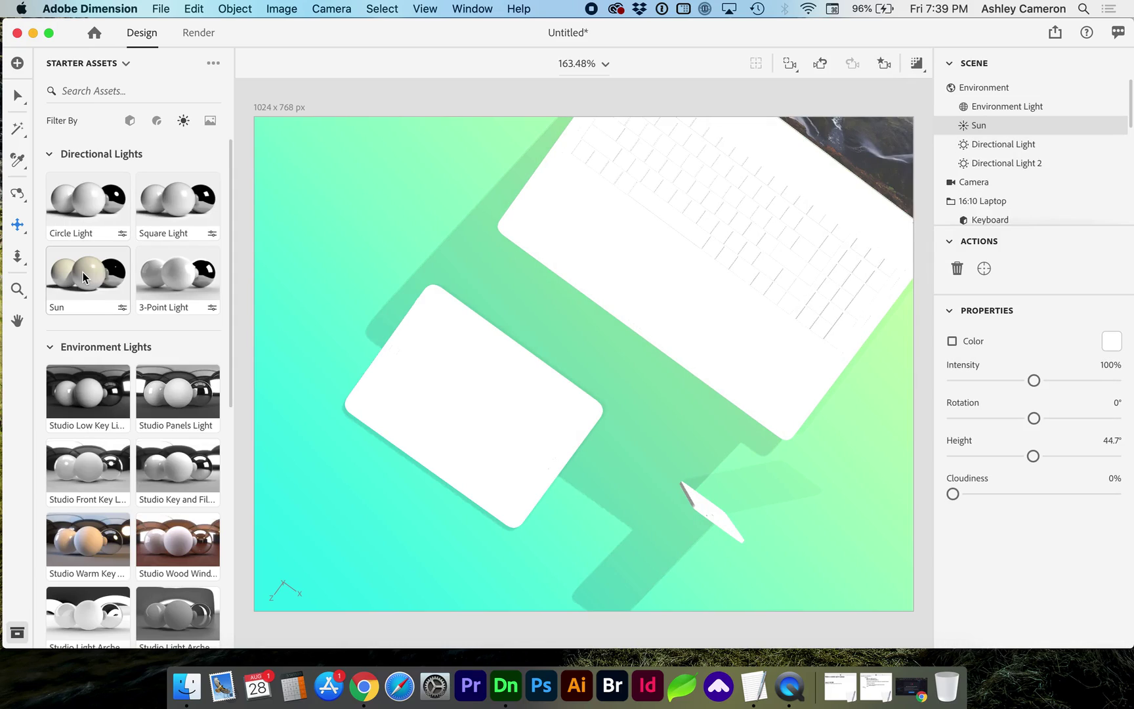
- Apply the Studio Low Key environment light and set its rotation to -84°
left_click(81, 397)
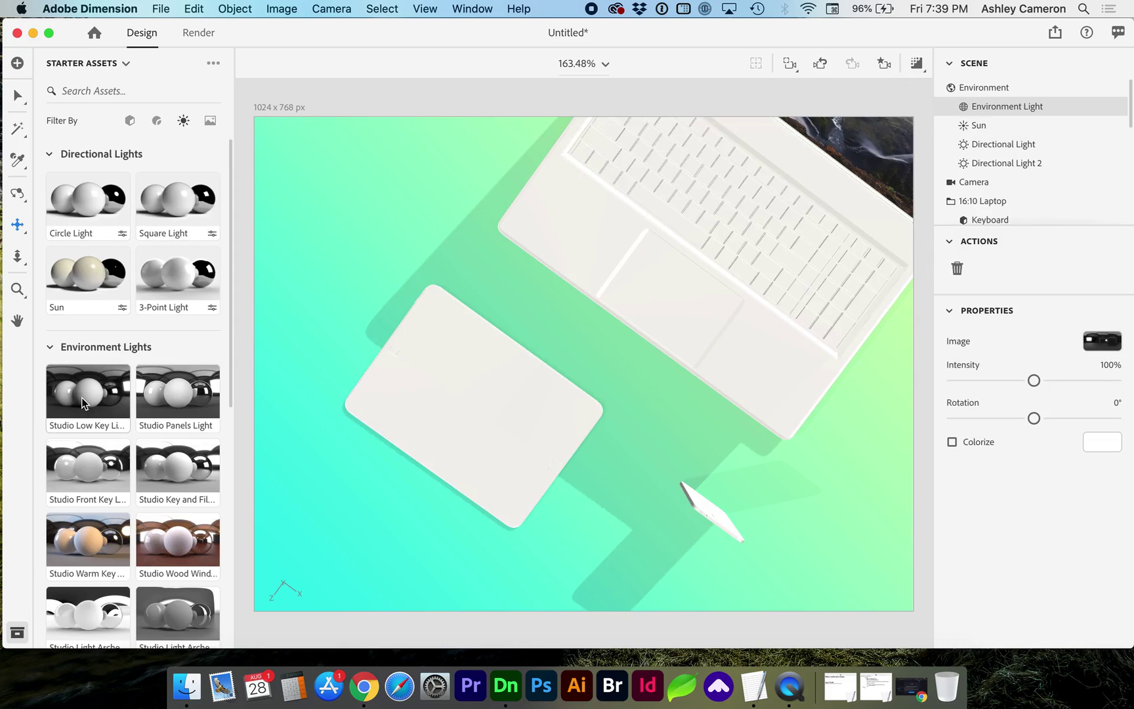
left_click(1034, 419)
left_click_drag(1035, 420, 997, 424)
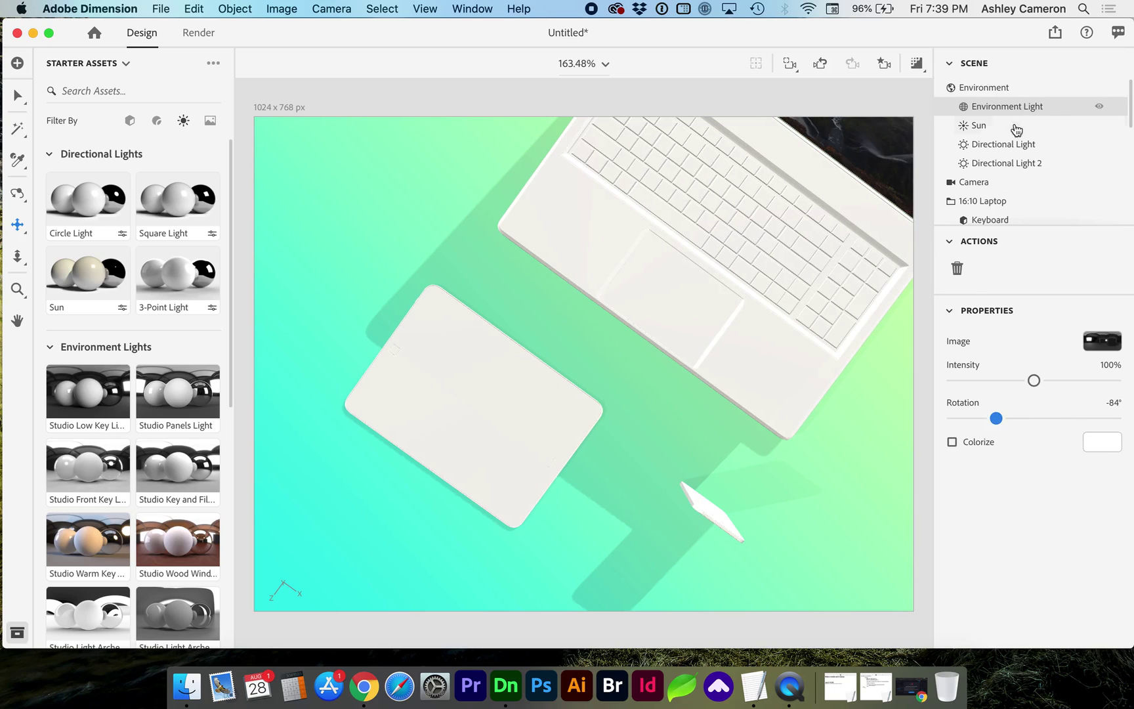
- Set the rotation of the circle directional light to 103° and of the square directional light to 73°
left_click(1008, 146)
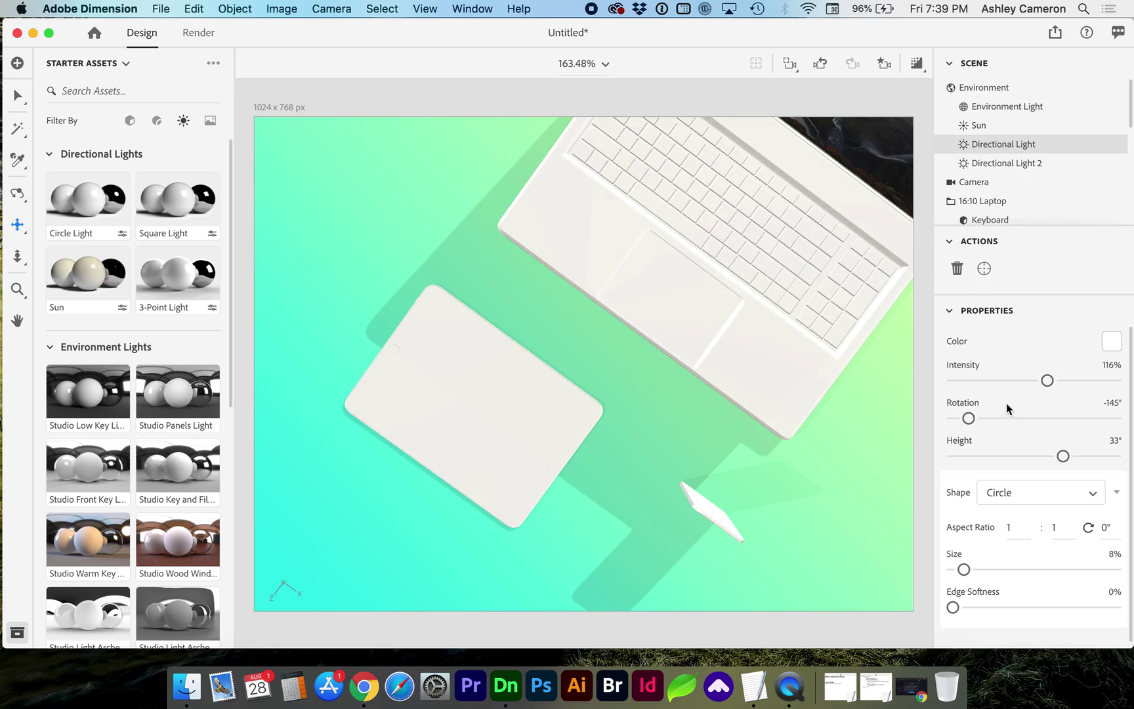
left_click_drag(969, 418, 1081, 420)
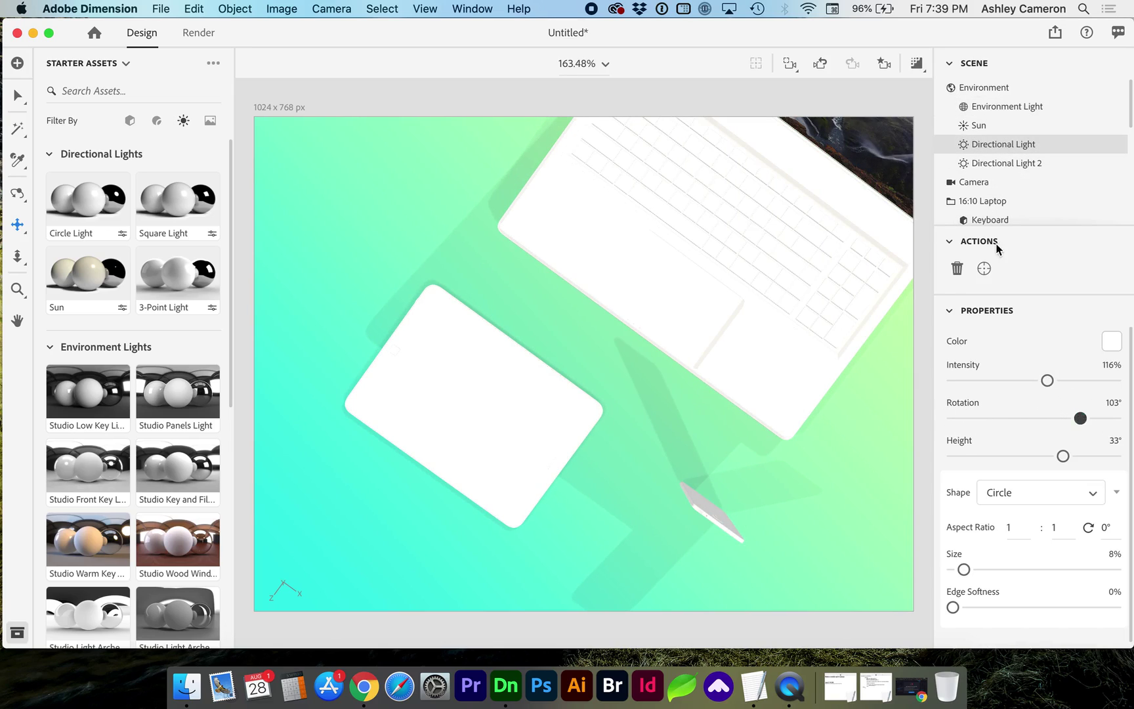
left_click(983, 164)
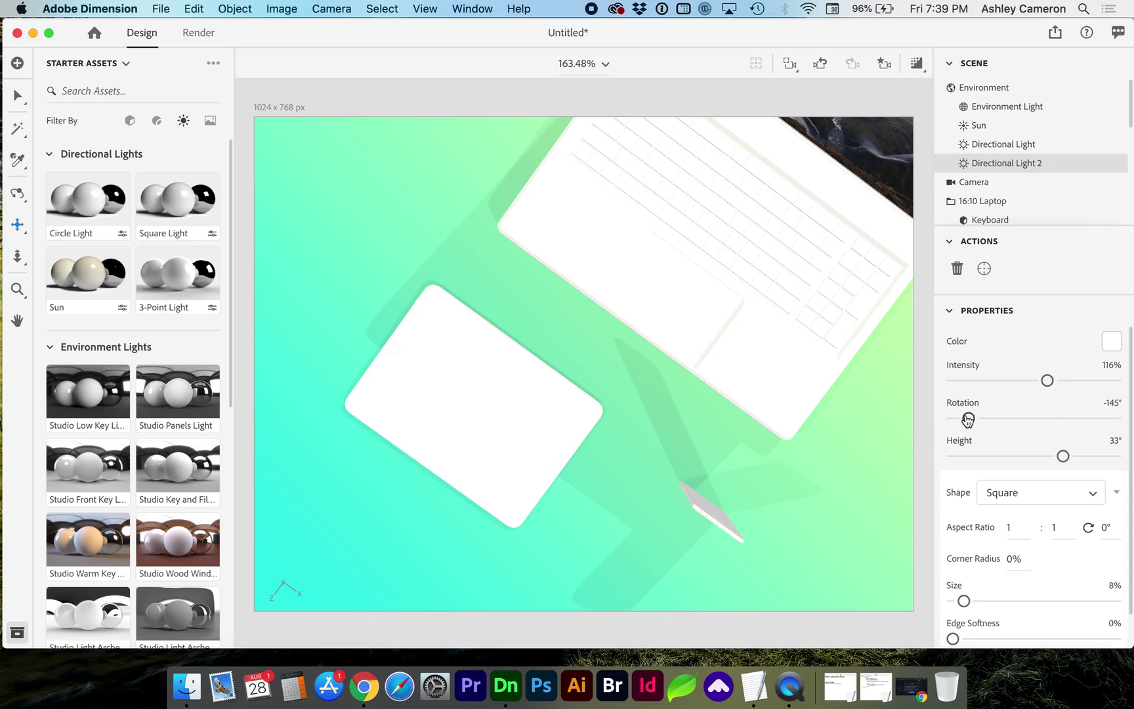
left_click_drag(968, 420, 1069, 421)
- Return the camera to the Front bookmark and select the canvas
left_click(887, 64)
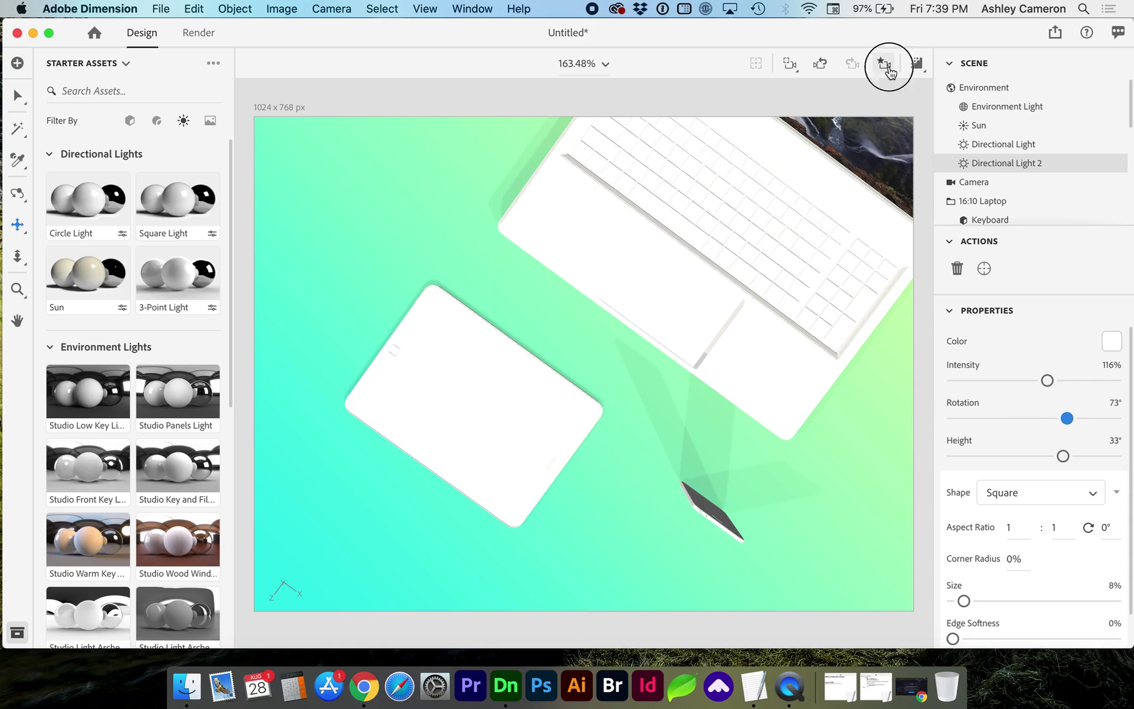
left_click(763, 124)
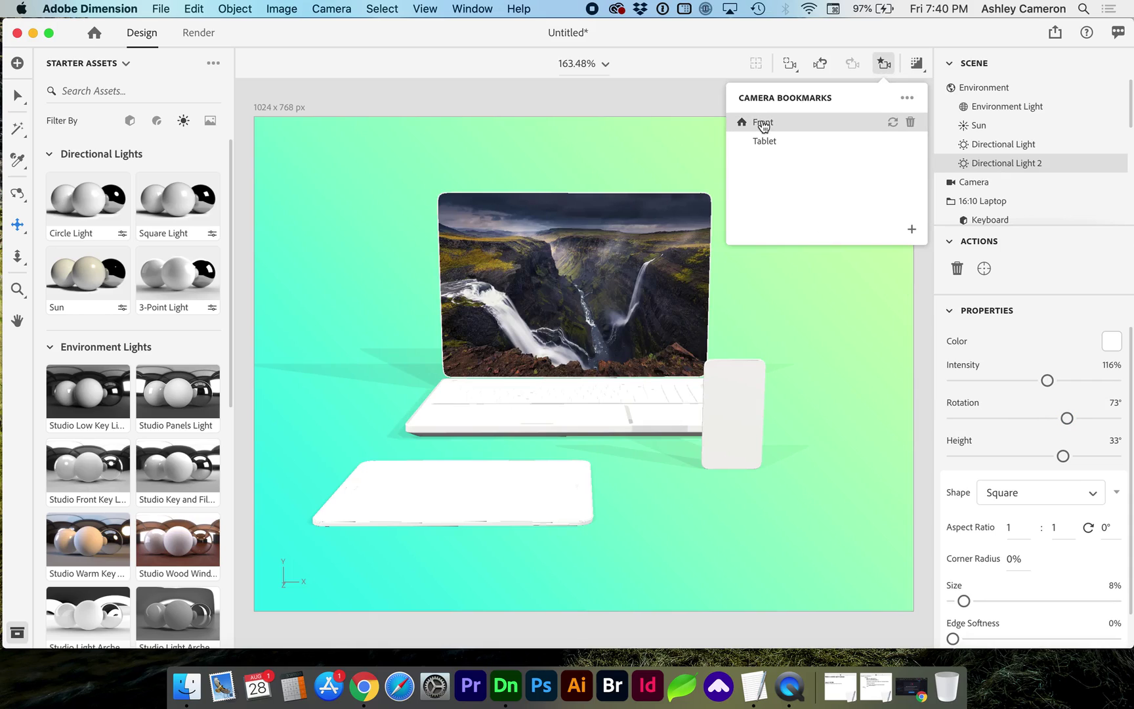
left_click(287, 107)
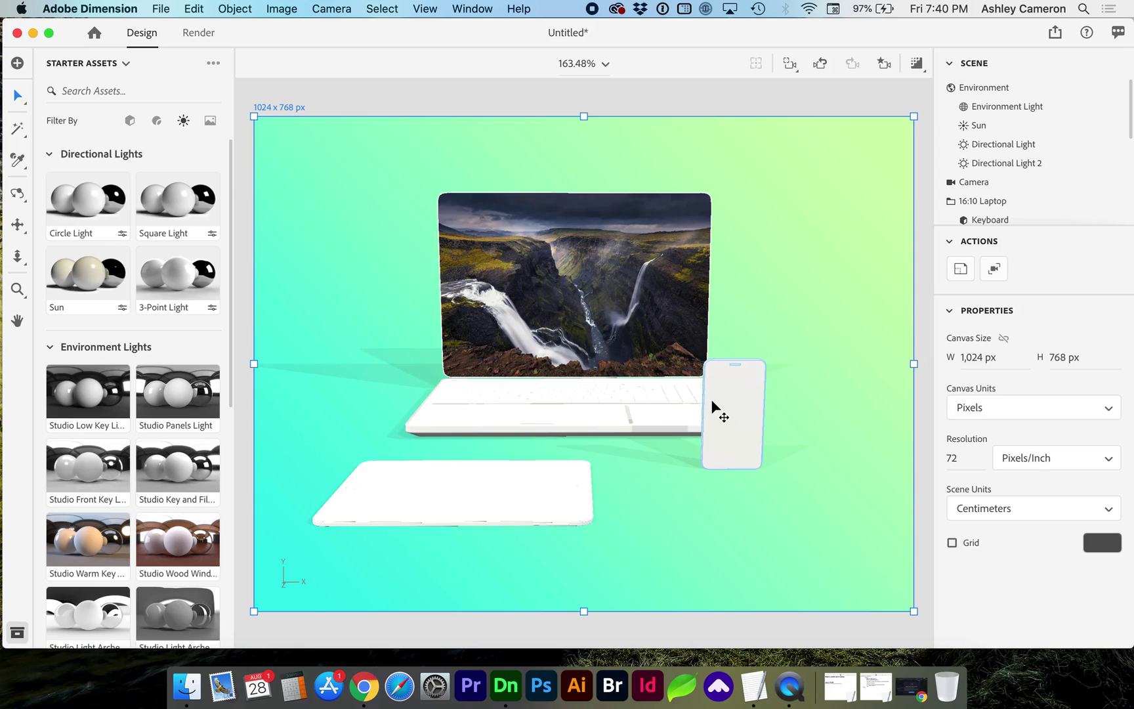
- Colorize the environment light with the saved light blue swatch, RGB 101, 207, 240, and set its rotation to -77°
left_click(990, 108)
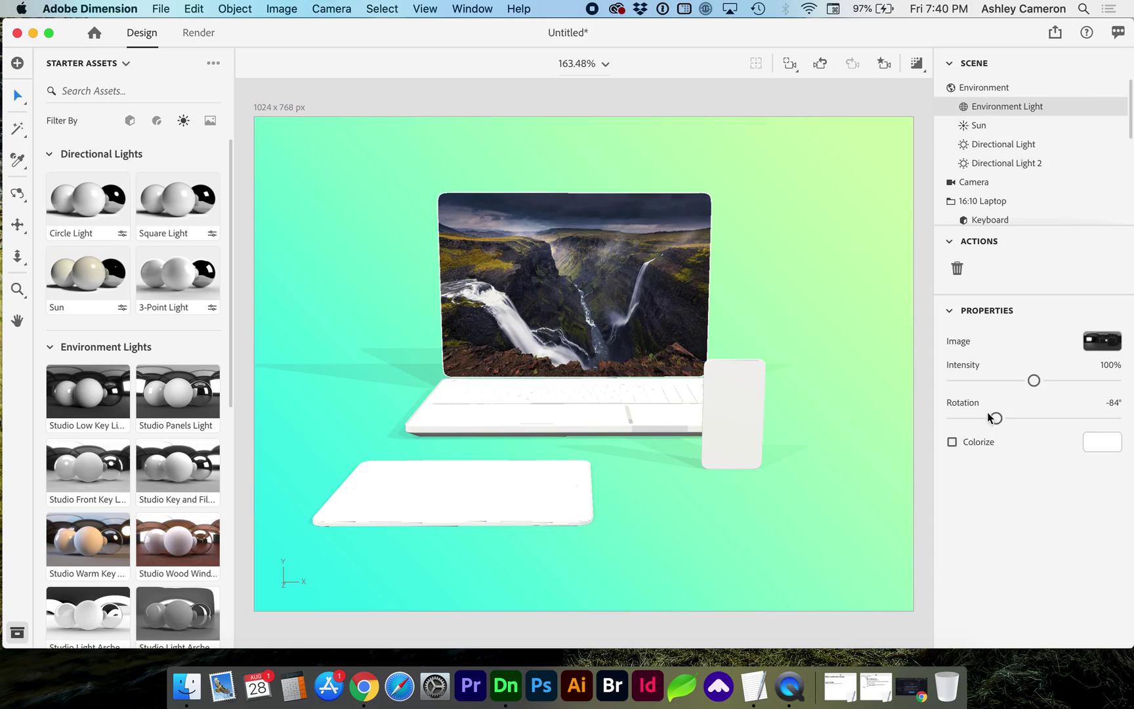
left_click(1099, 444)
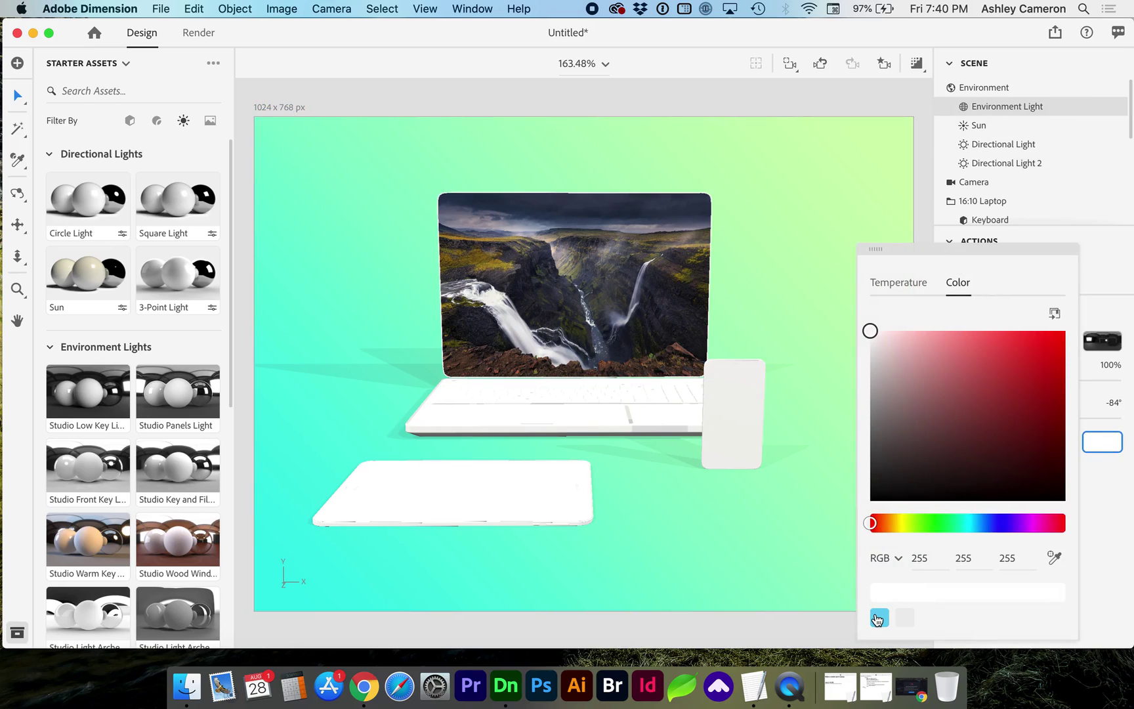
left_click(879, 617)
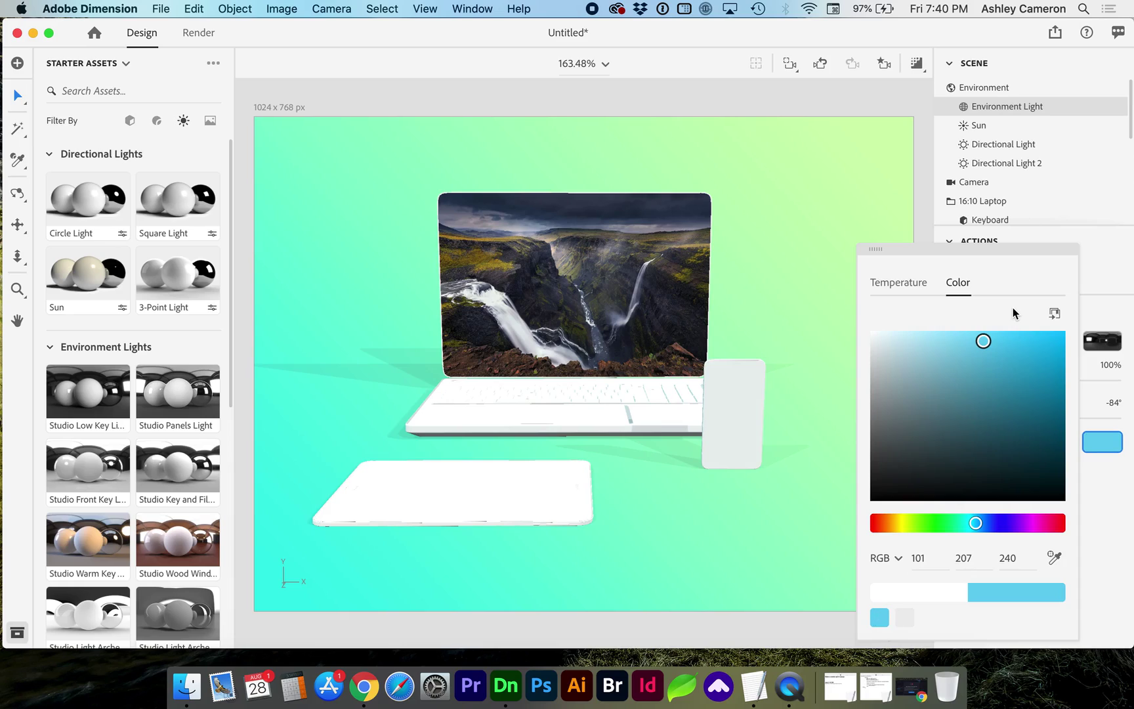
left_click(1106, 458)
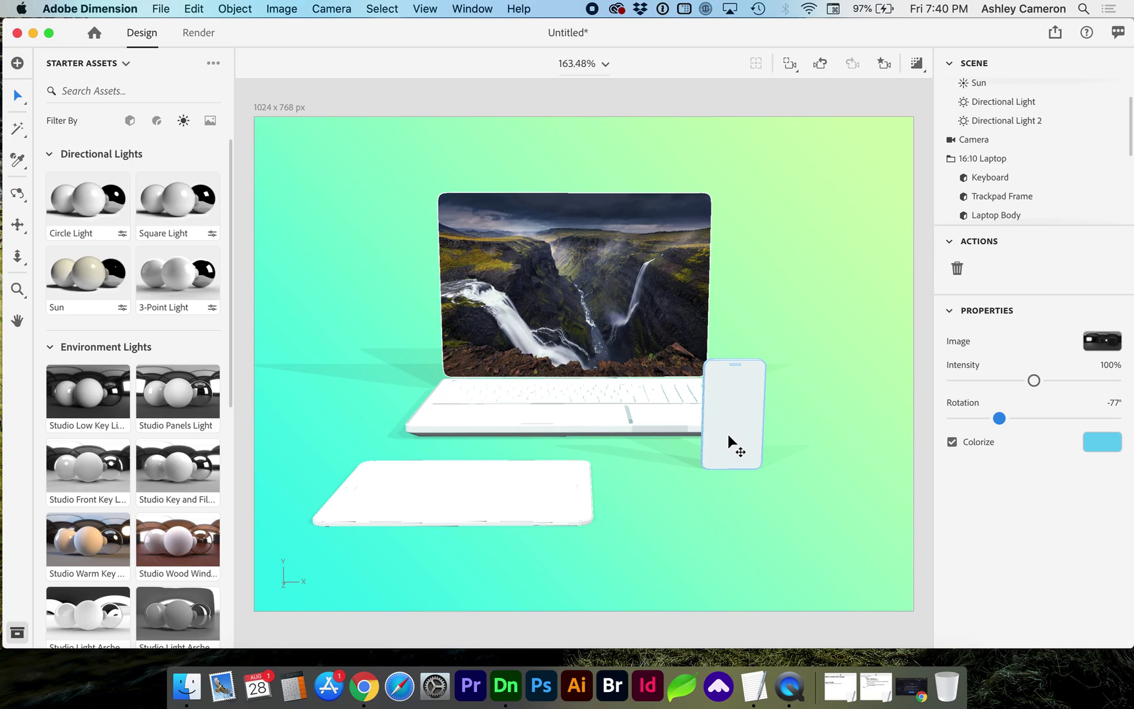
- Set the base color of the laptop Keyboard's Matte material to light gray, RGB 235, 235, 235
scroll(1011, 158, "down", 3)
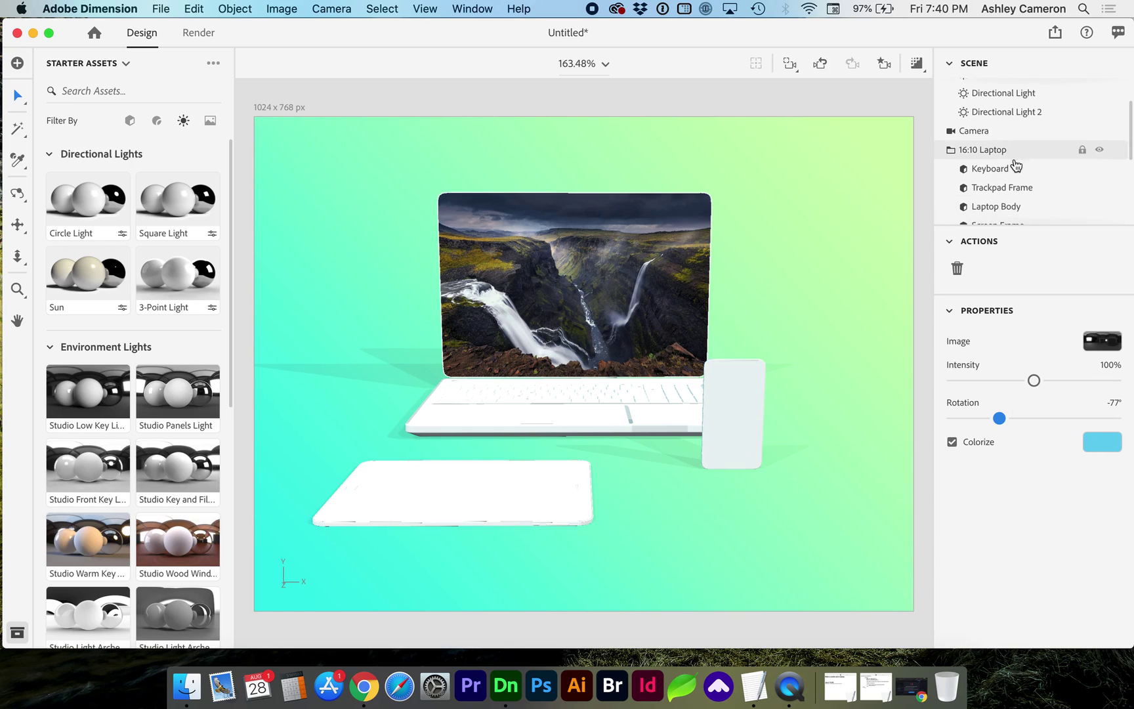
scroll(993, 165, "up", 1)
left_click(994, 151)
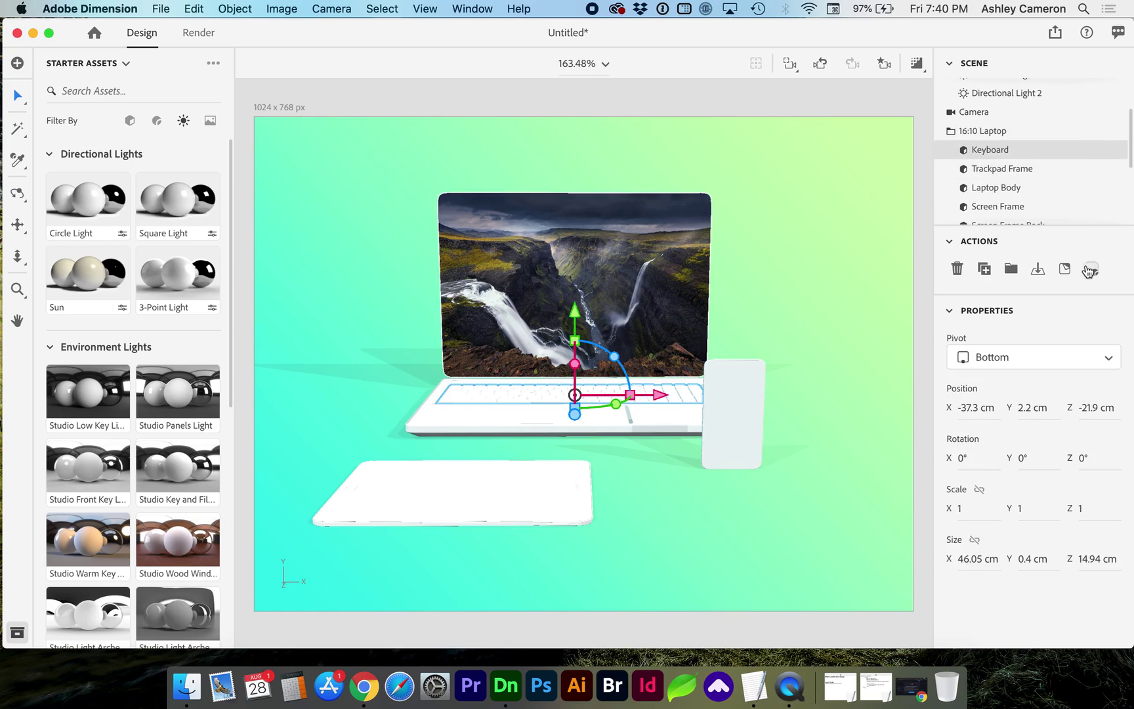
left_click(1090, 270)
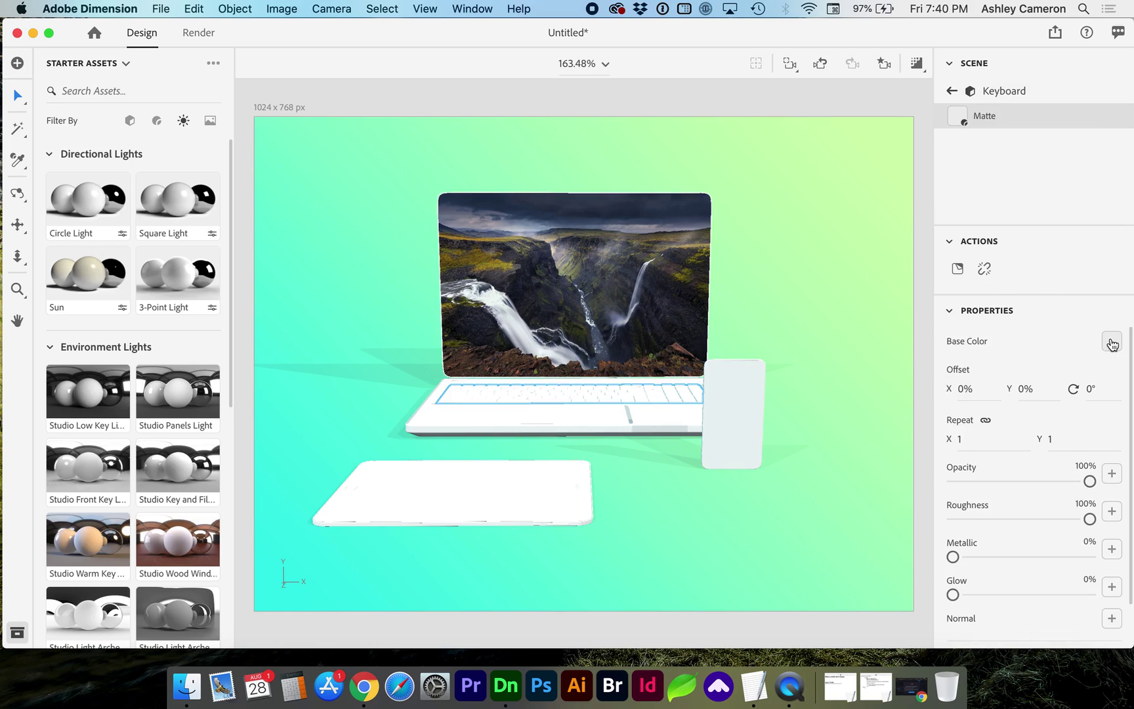
left_click(1112, 343)
left_click(895, 282)
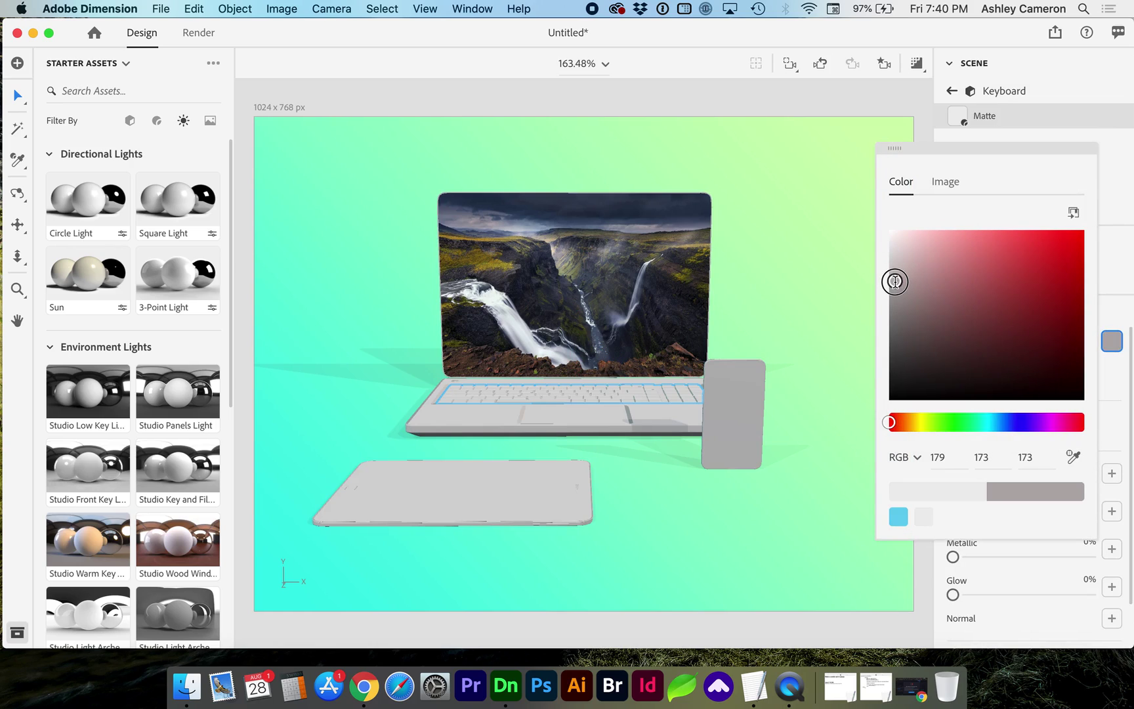
left_click_drag(895, 282, 889, 243)
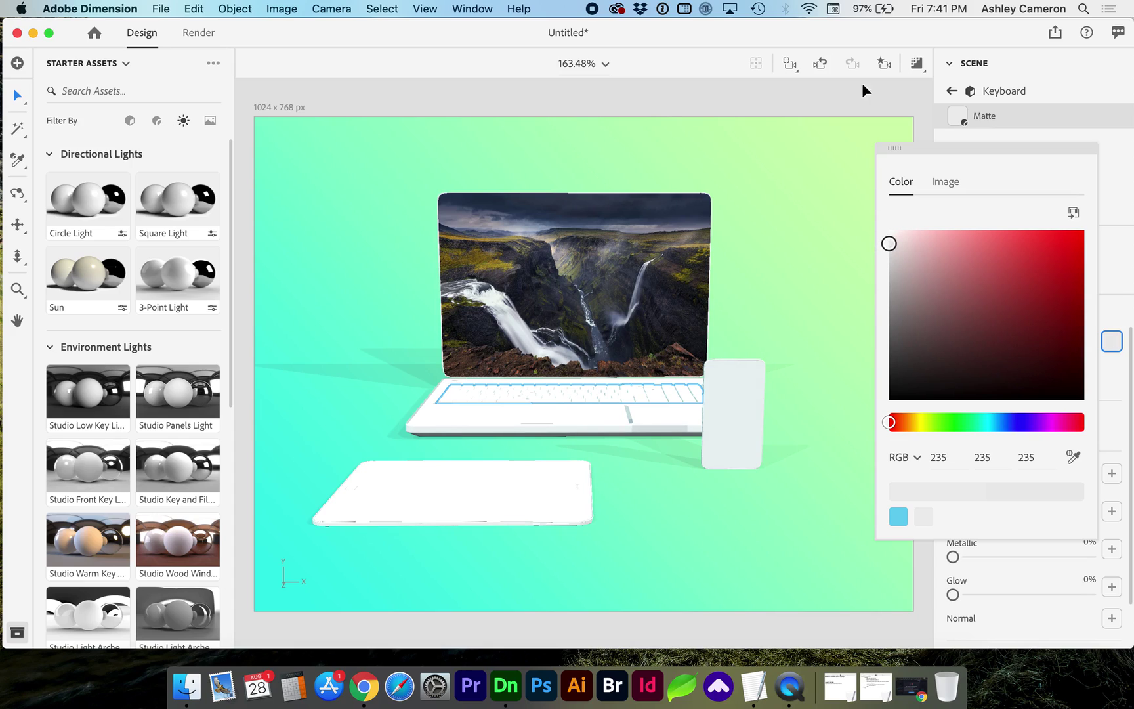
left_click(850, 45)
key("Escape")
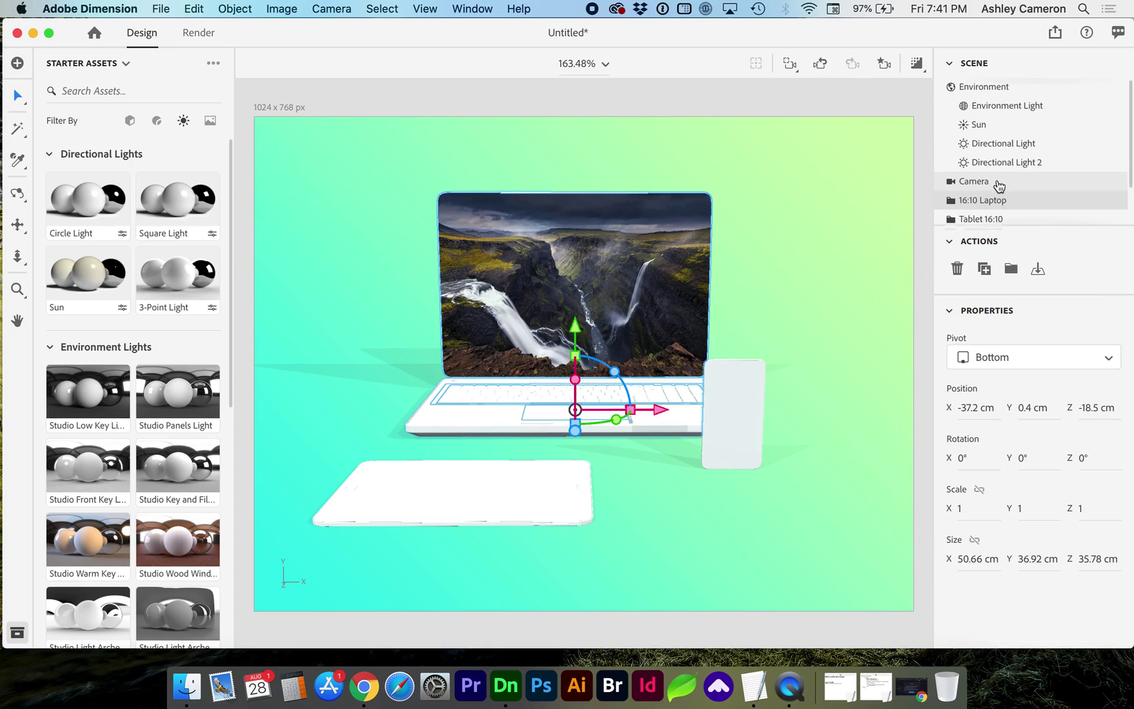
- Apply the Plastic starter material to the laptop, tablet and phone groups together
scroll(999, 186, "down", 2)
left_click(951, 173)
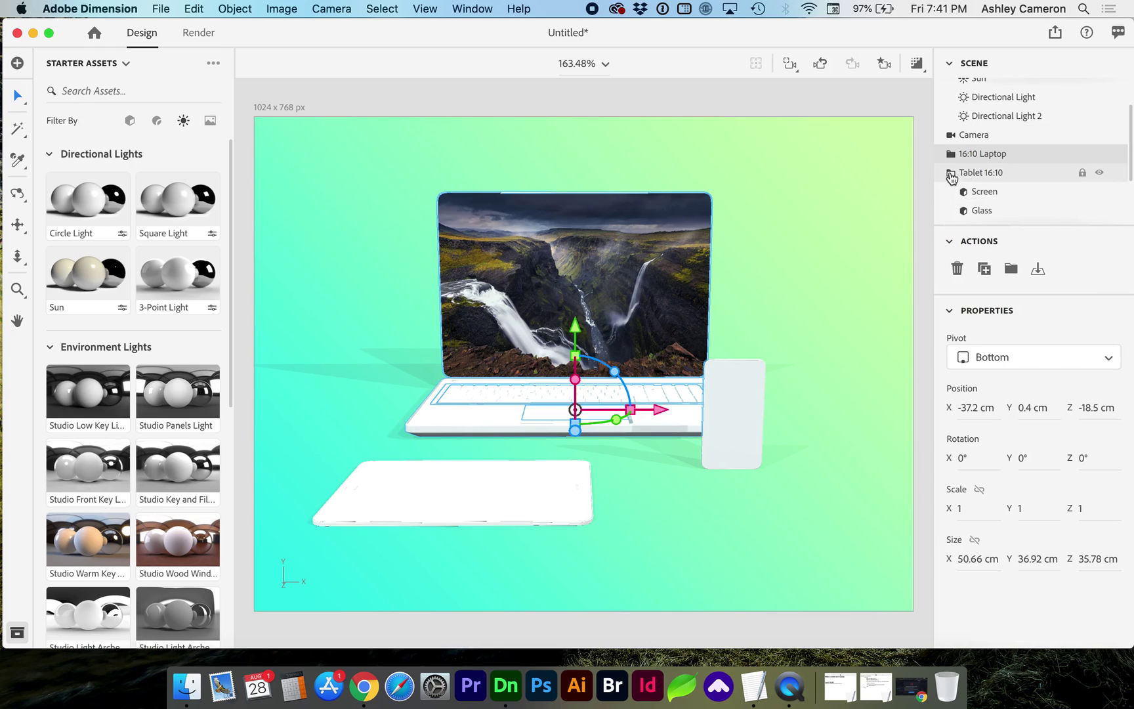
left_click(951, 173)
left_click(980, 174, "shift")
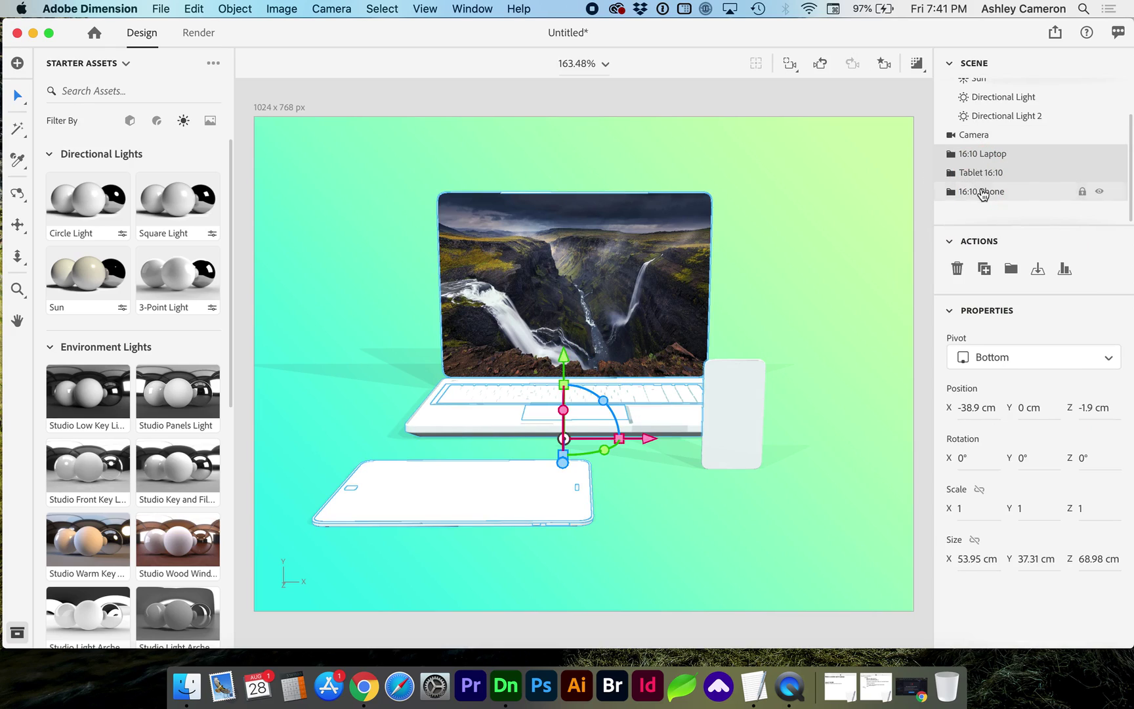
left_click(983, 192, "shift")
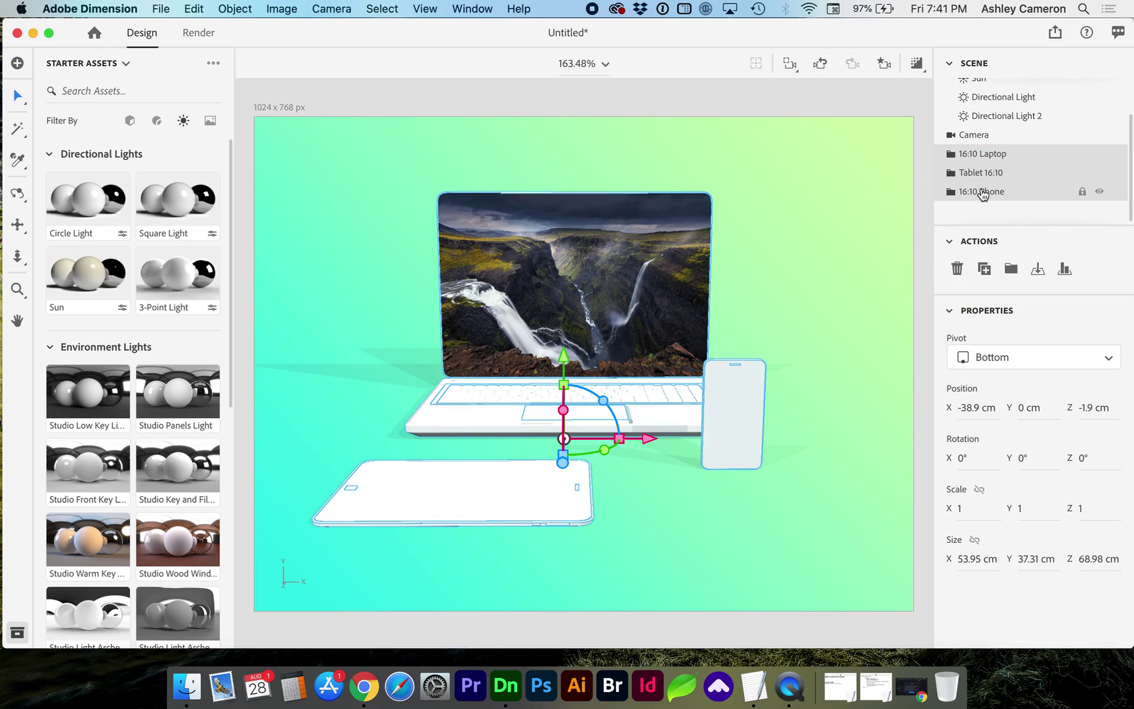
left_click(155, 123)
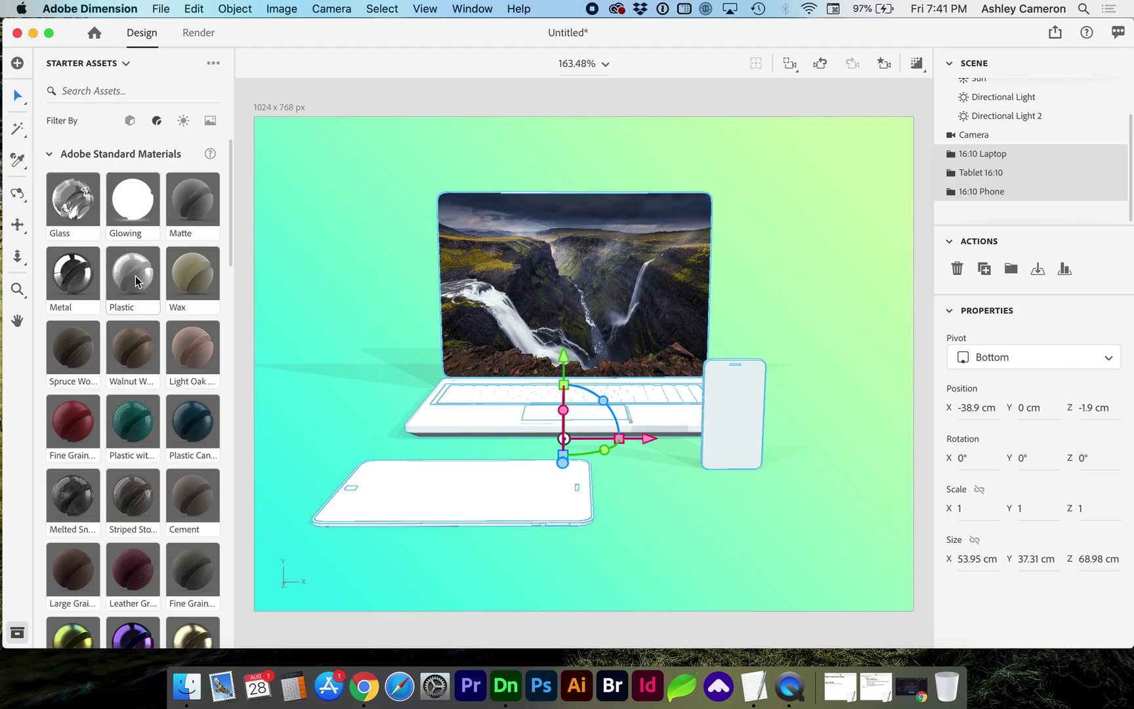
left_click_drag(127, 274, 977, 157)
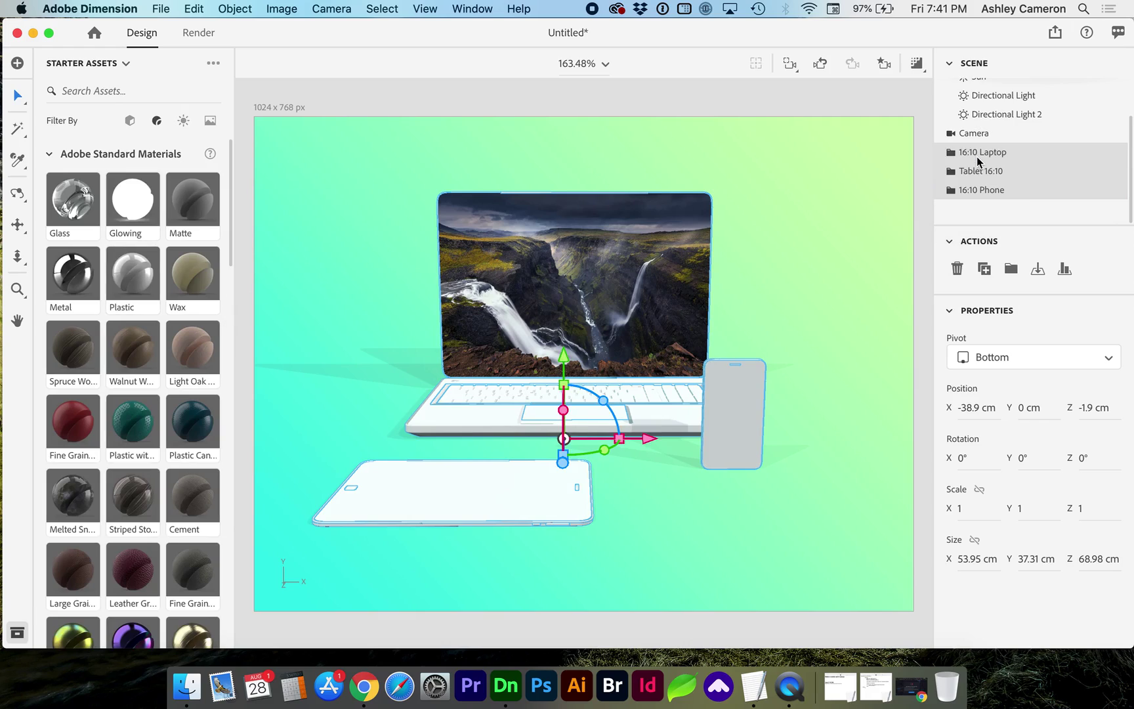
- Set the roughness of the Plastic material on the laptop's Keyboard to 77%
left_click(976, 156)
left_click(970, 172)
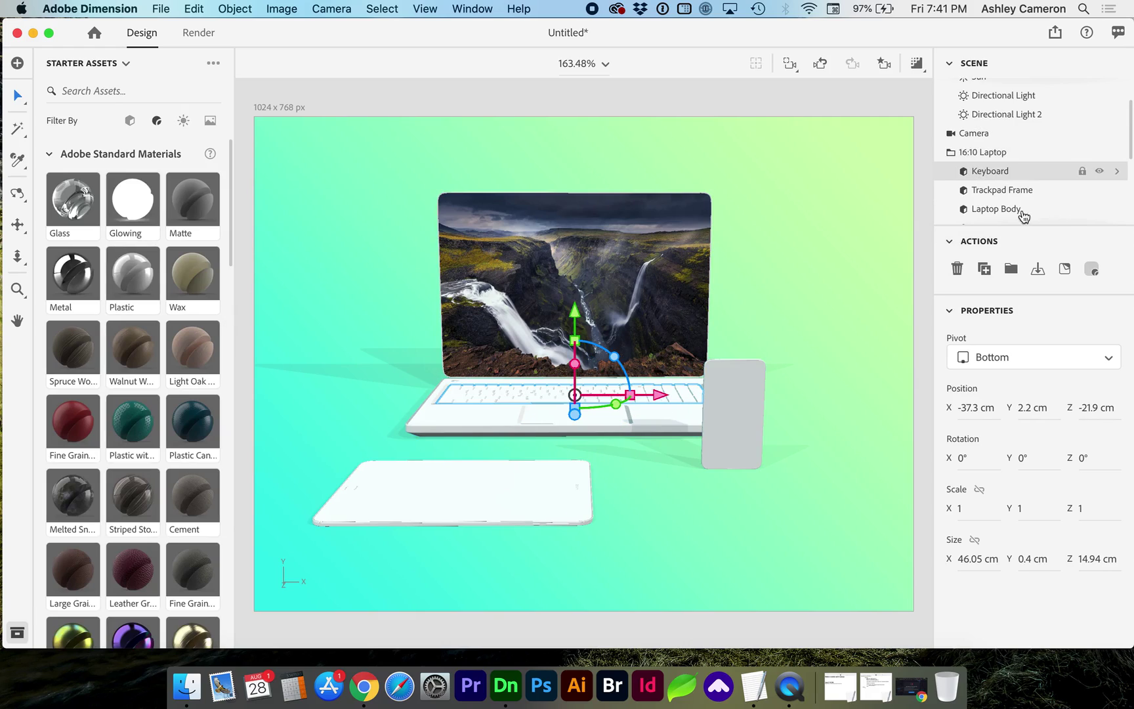
left_click(1093, 269)
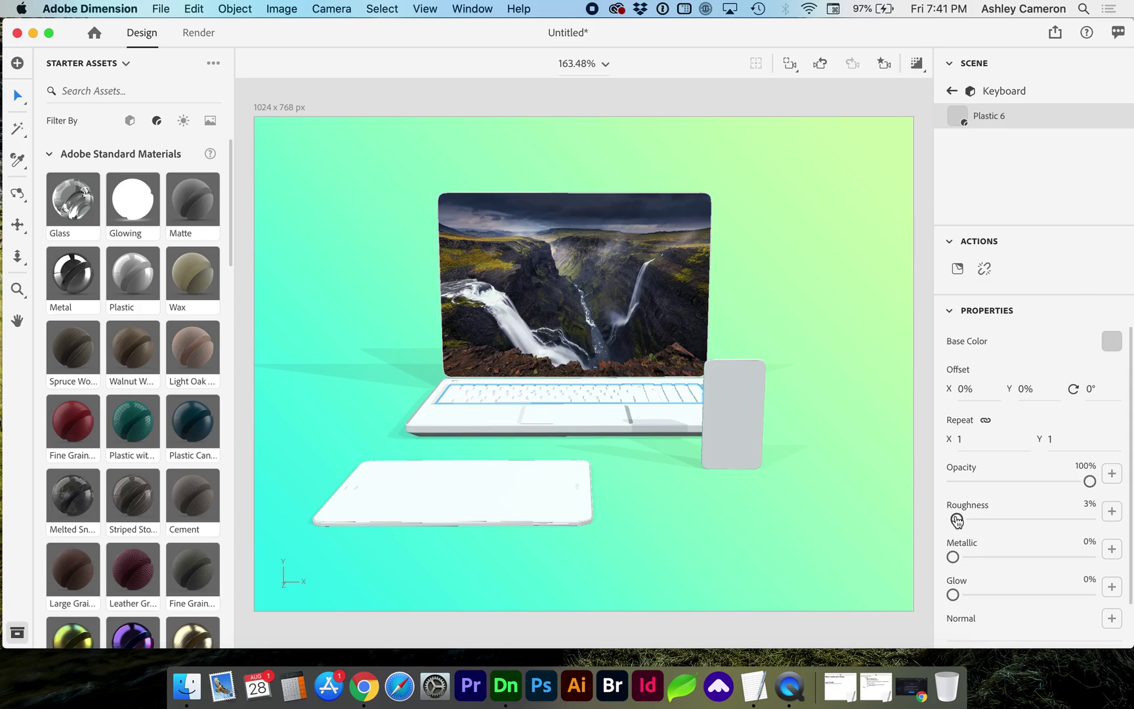
left_click_drag(958, 521, 1059, 523)
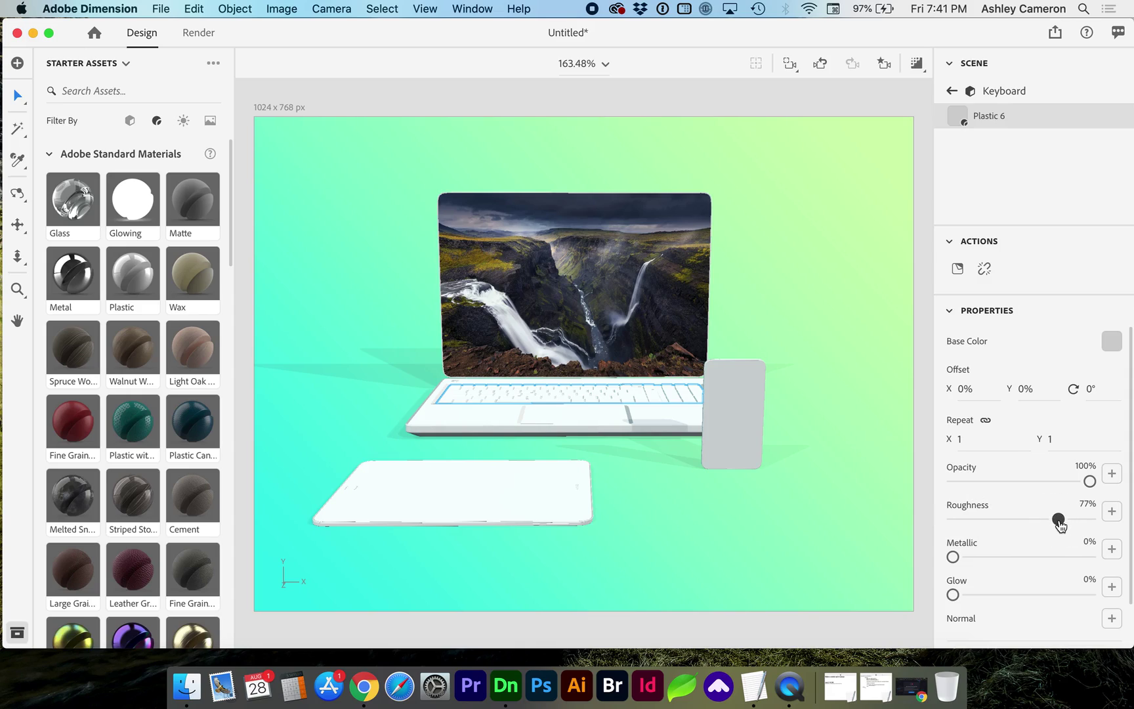
- Turn on the render preview and set the Sun light's intensity to 40%
left_click(918, 66)
left_click(952, 90)
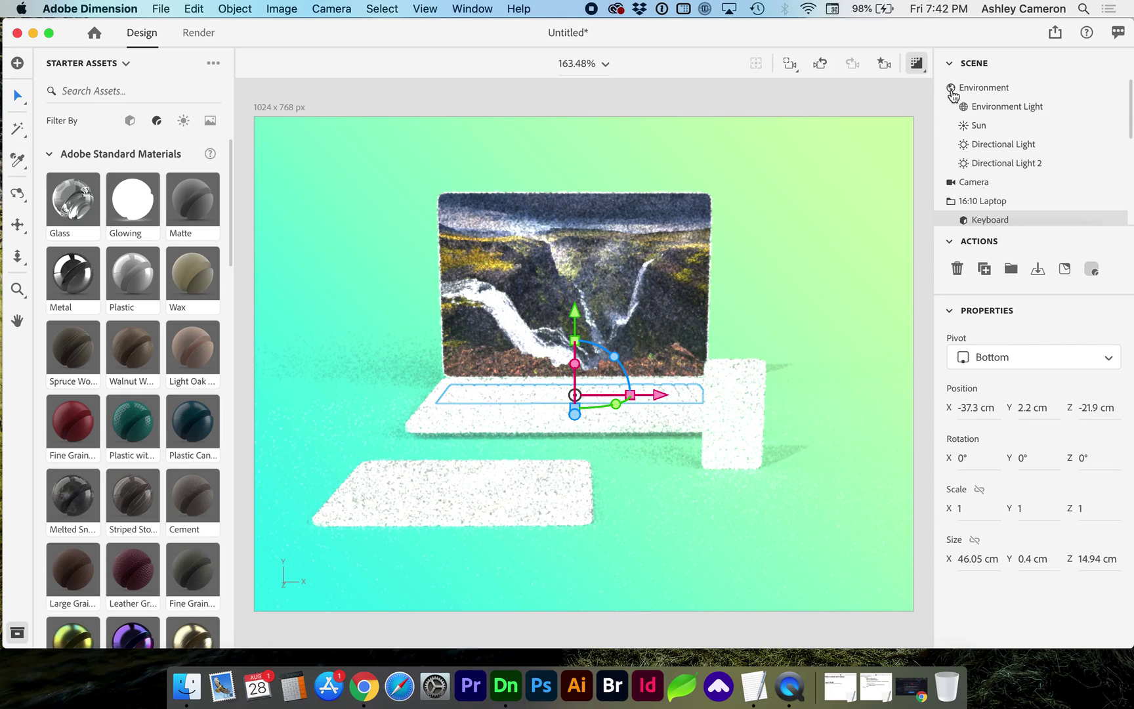
left_click(979, 127)
left_click_drag(1034, 381, 985, 380)
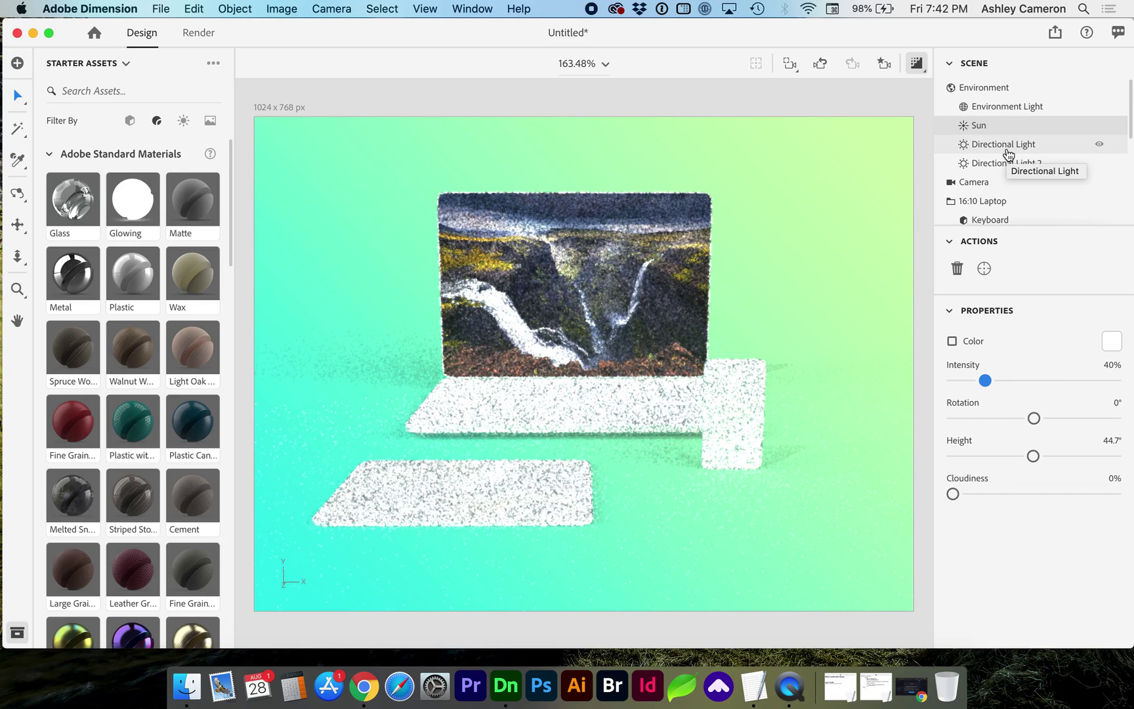
- Switch to Finder and preview the example mockup images from clay-coral through phones and phone-dark to clay-white
left_click(187, 685)
key("space")
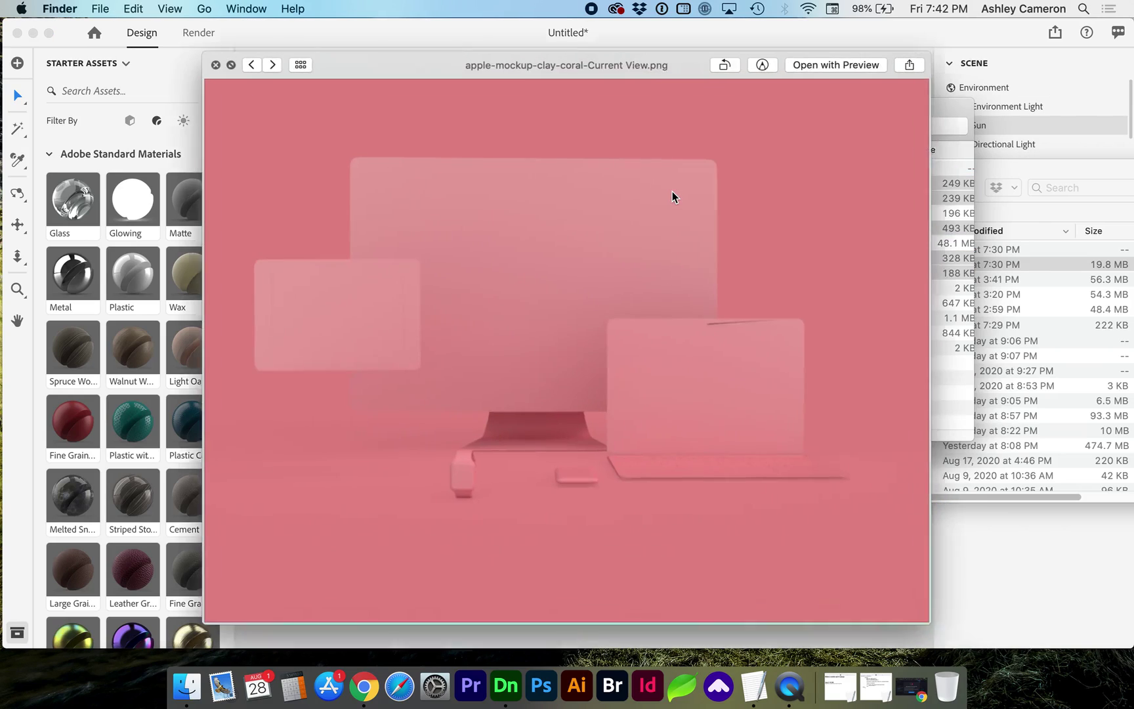
key("Right")
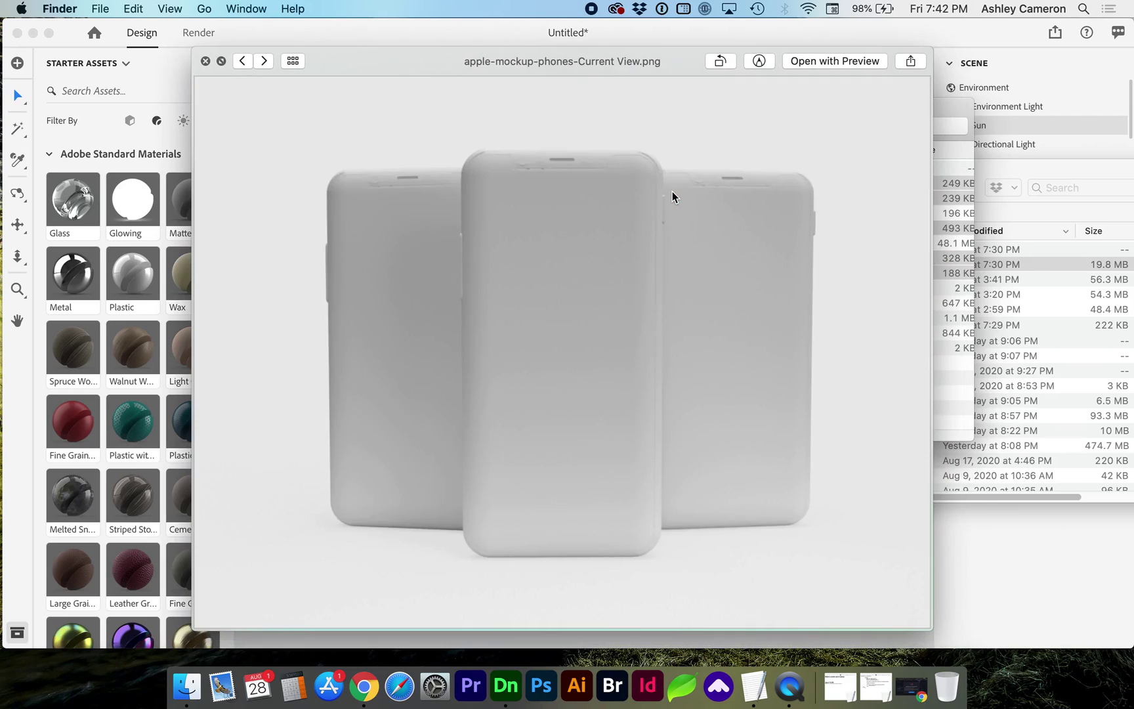
key("Right")
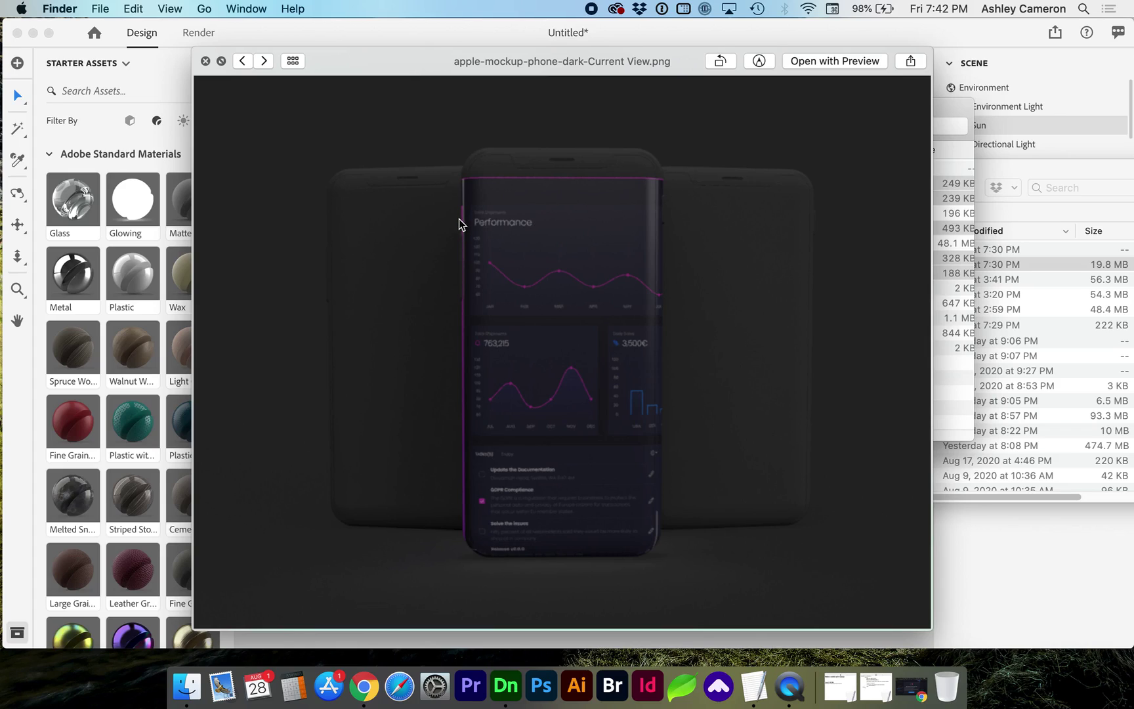
key("Down")
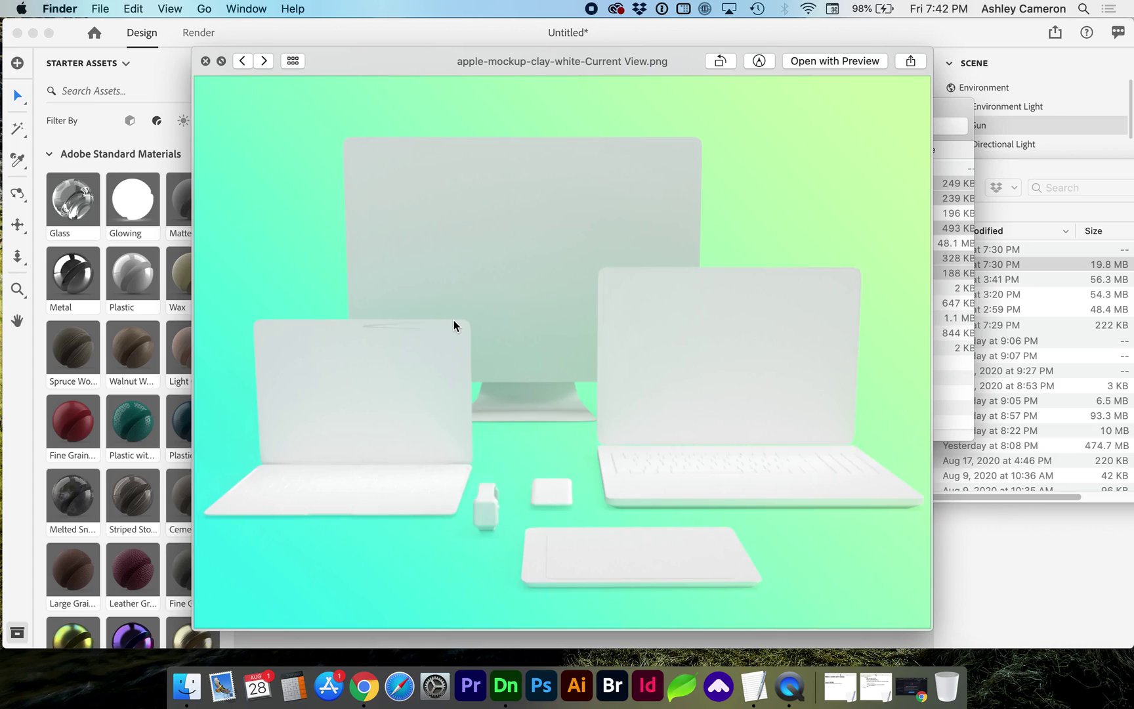